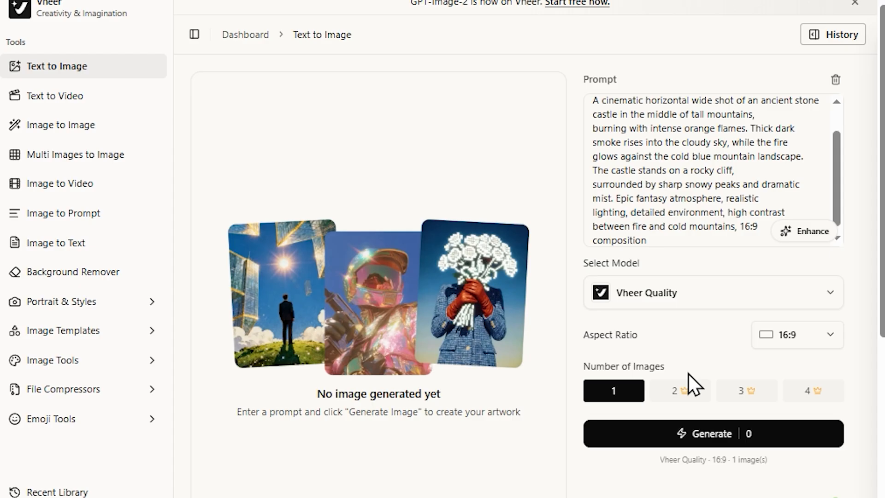
- Browse the available aspect ratio options for the burning castle image, from 1:1 to 16:9
{"action": "left_click", "coordinate": [830, 335]}
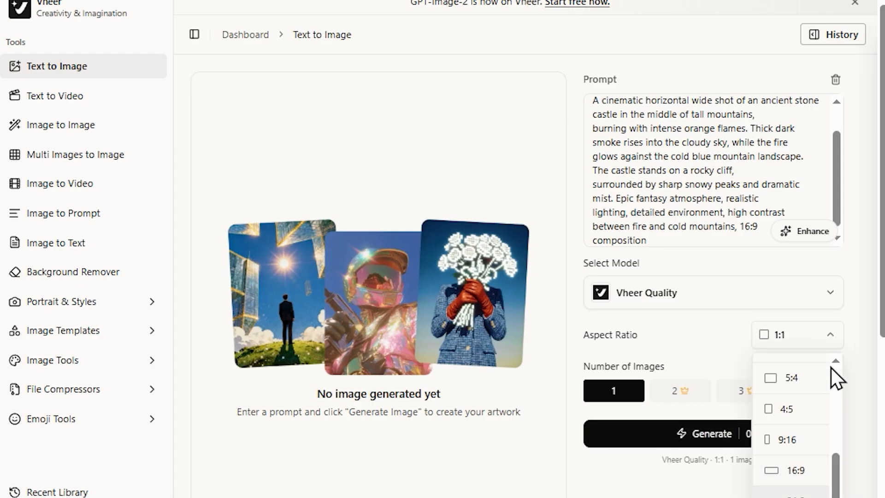
{"action": "scroll", "coordinate": [832, 367], "scroll_direction": "up", "scroll_amount": 5}
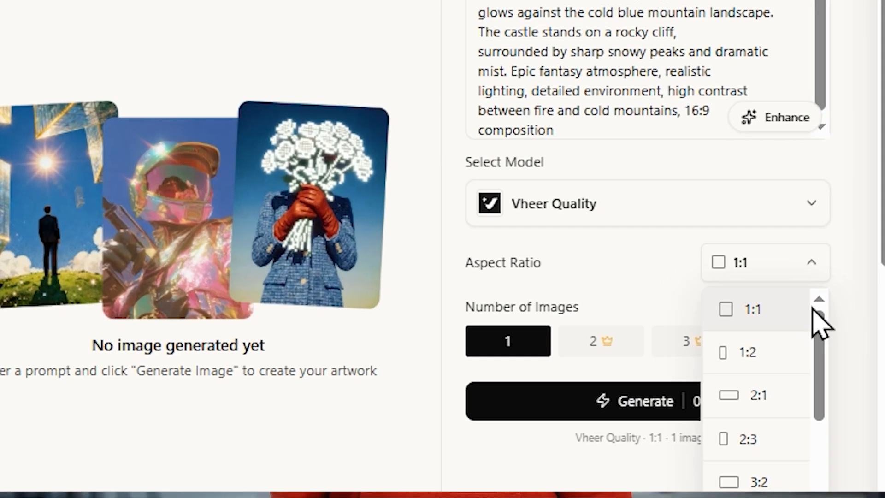
{"action": "scroll", "coordinate": [833, 242], "scroll_direction": "down", "scroll_amount": 5}
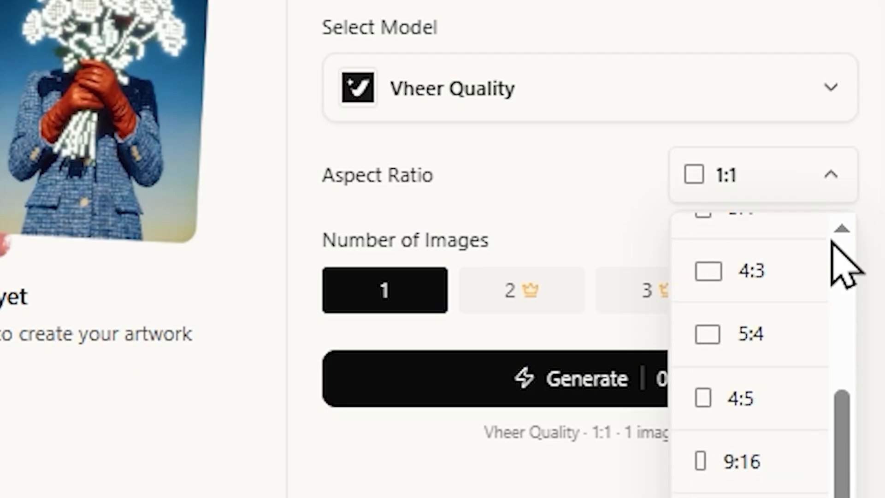
{"action": "key", "text": "Up"}
{"action": "key", "text": "Up"}
{"action": "key", "text": "Up"}
{"action": "key", "text": "Down"}
{"action": "key", "text": "Down"}
{"action": "scroll", "coordinate": [833, 244], "scroll_direction": "up", "scroll_amount": 4}
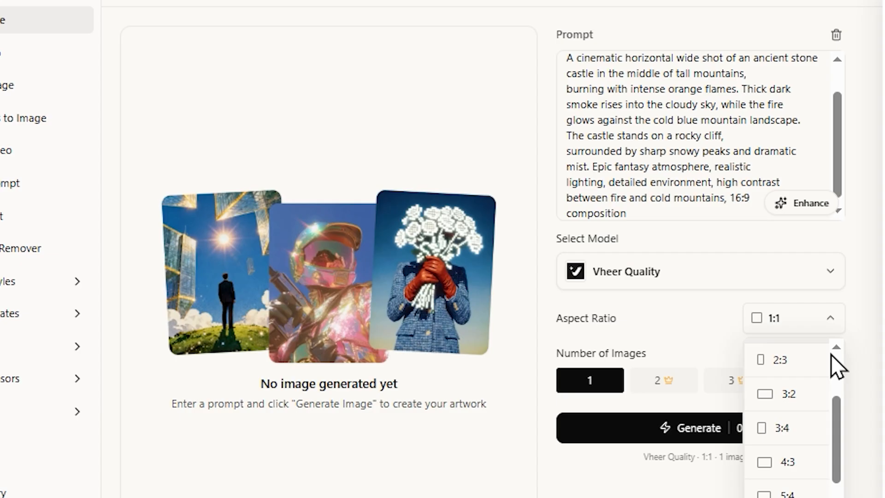
{"action": "scroll", "coordinate": [837, 367], "scroll_direction": "up", "scroll_amount": 2}
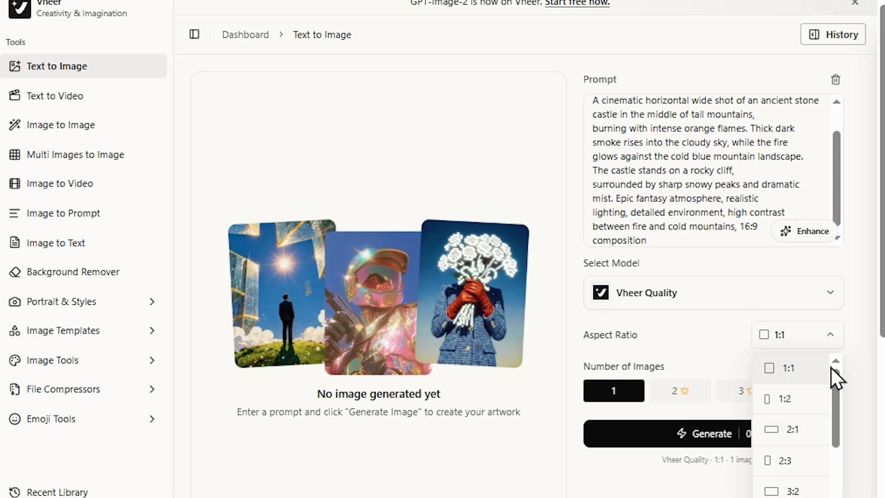
{"action": "key", "text": "Escape"}
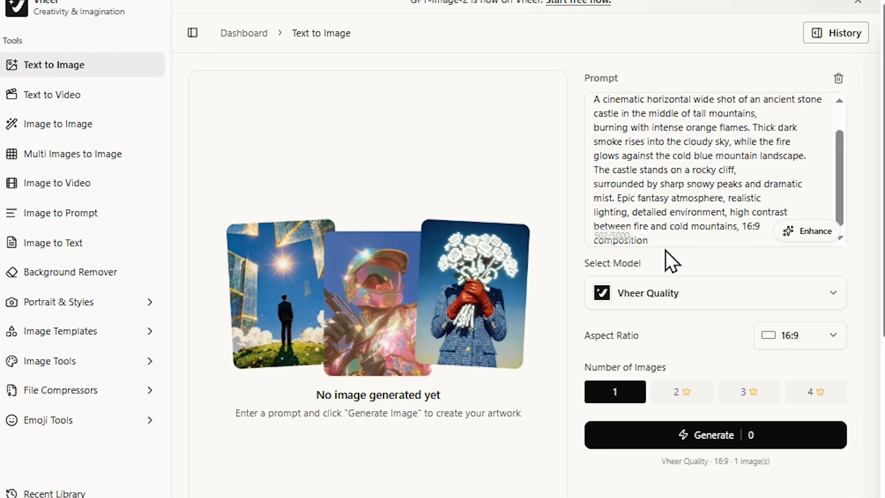
- Enhance the burning castle prompt with the built-in prompt enhancer
{"action": "left_click_drag", "start_coordinate": [666, 248], "coordinate": [585, 208]}
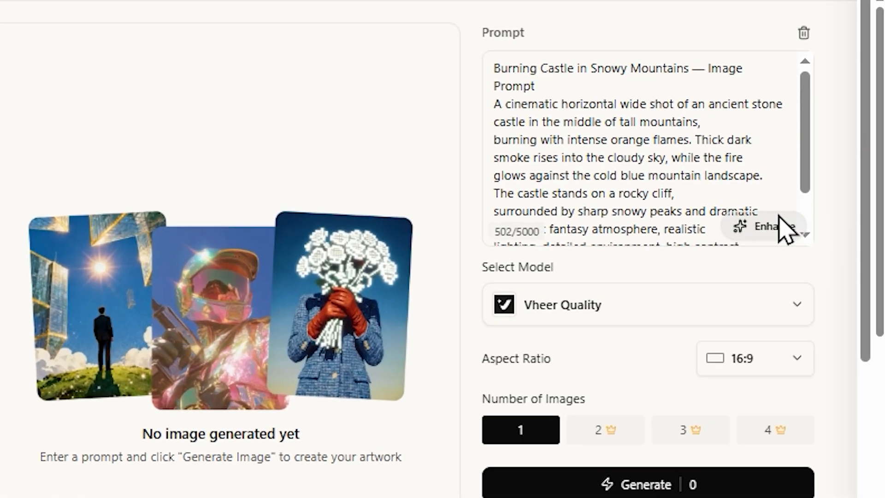
{"action": "left_click", "coordinate": [780, 223]}
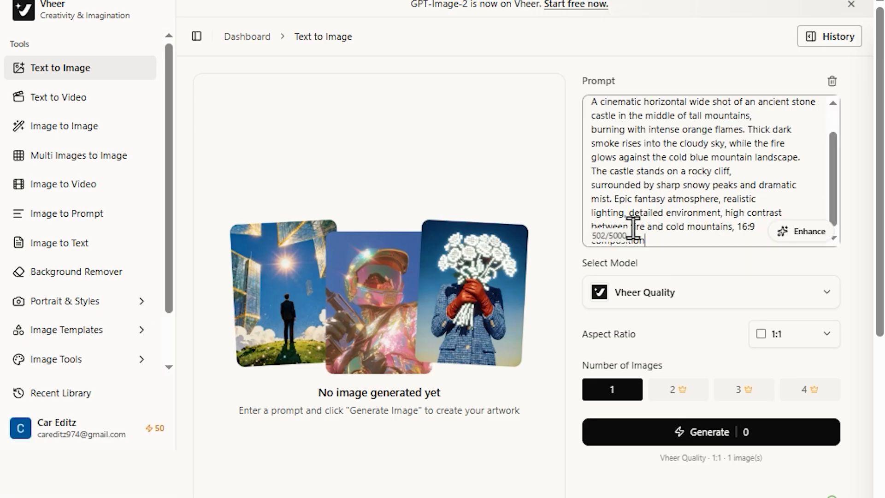
- Generate one burning castle image from the prompt with the Vheer Quality model at 1:1, and review the image and prompt
{"action": "scroll", "coordinate": [633, 225], "scroll_direction": "up", "scroll_amount": 2}
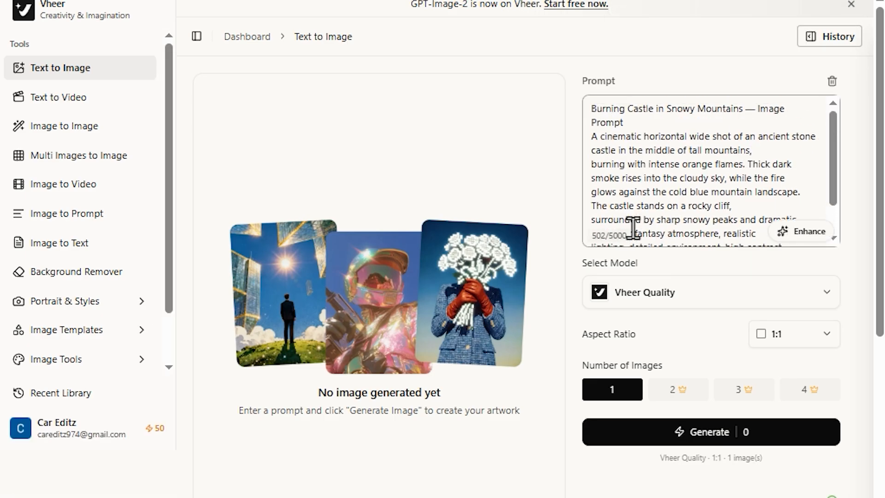
{"action": "scroll", "coordinate": [655, 207], "scroll_direction": "down", "scroll_amount": 3}
{"action": "left_click", "coordinate": [714, 422]}
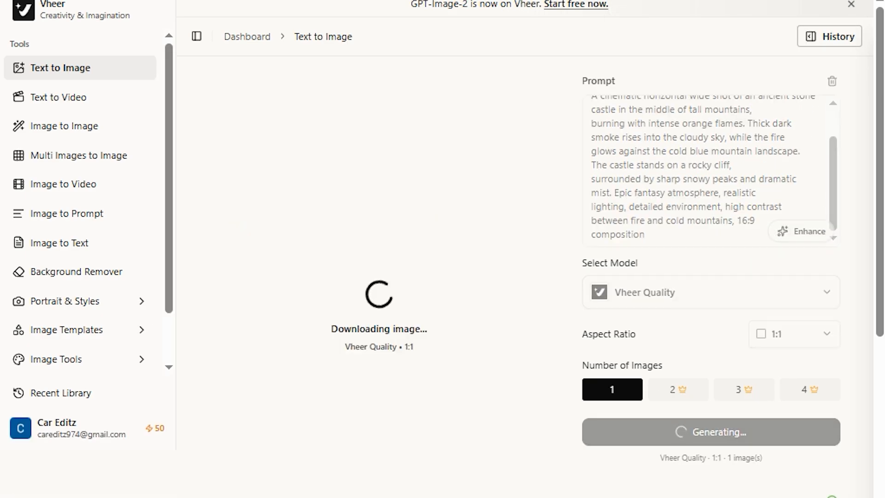
{"action": "scroll", "coordinate": [306, 7], "scroll_direction": "up", "scroll_amount": 5}
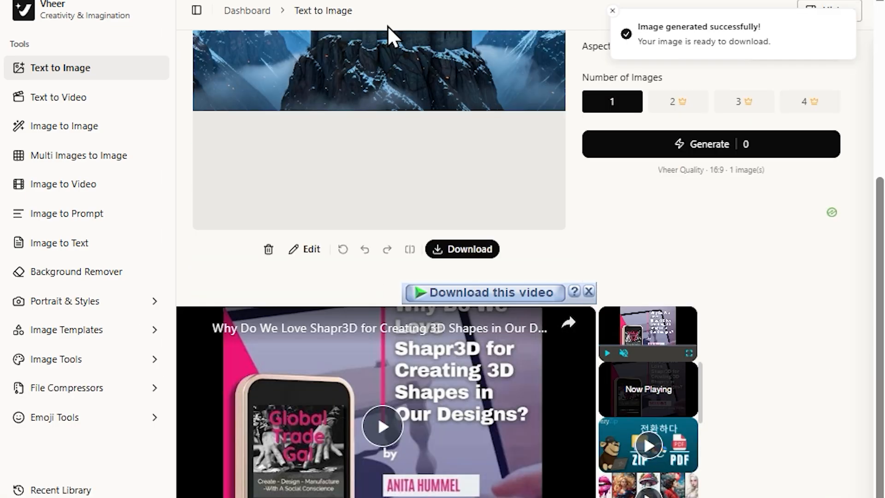
{"action": "scroll", "coordinate": [387, 26], "scroll_direction": "up", "scroll_amount": 5}
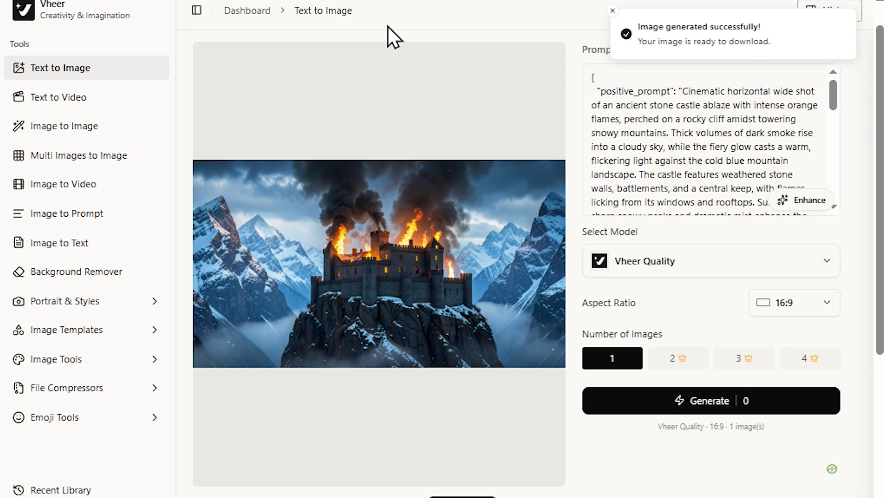
{"action": "scroll", "coordinate": [625, 187], "scroll_direction": "down", "scroll_amount": 5}
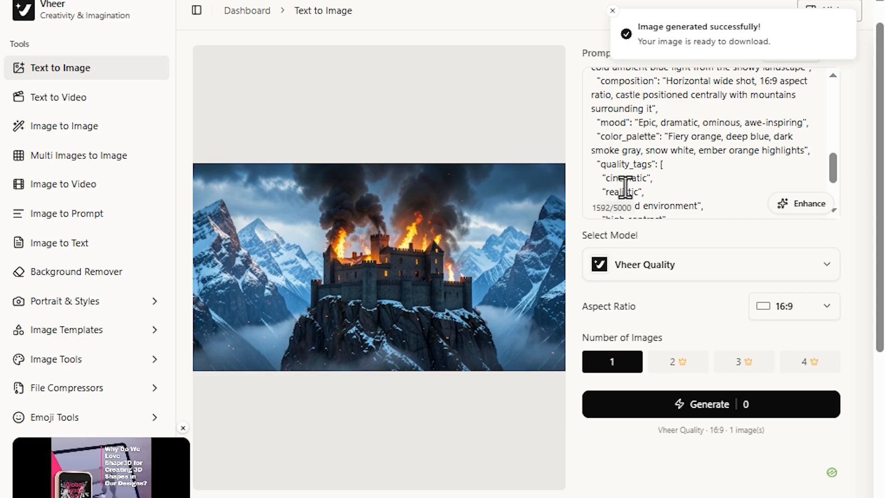
{"action": "scroll", "coordinate": [625, 186], "scroll_direction": "up", "scroll_amount": 5}
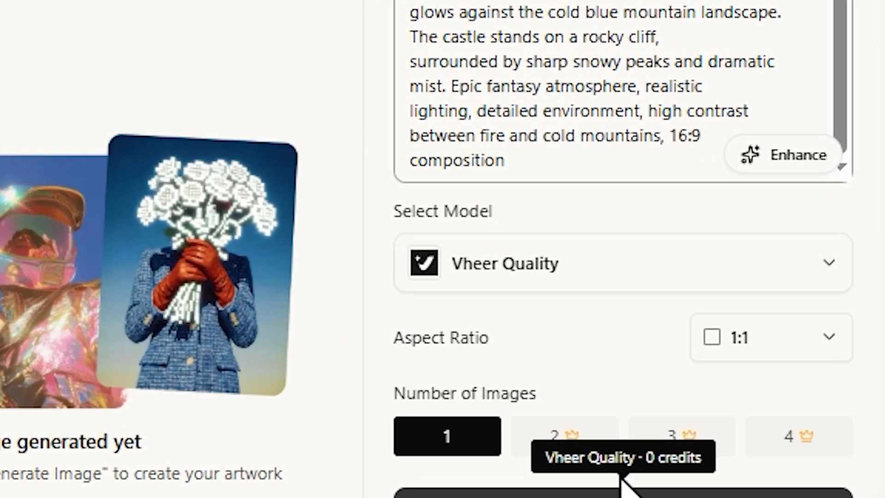
{"action": "left_click", "coordinate": [620, 481]}
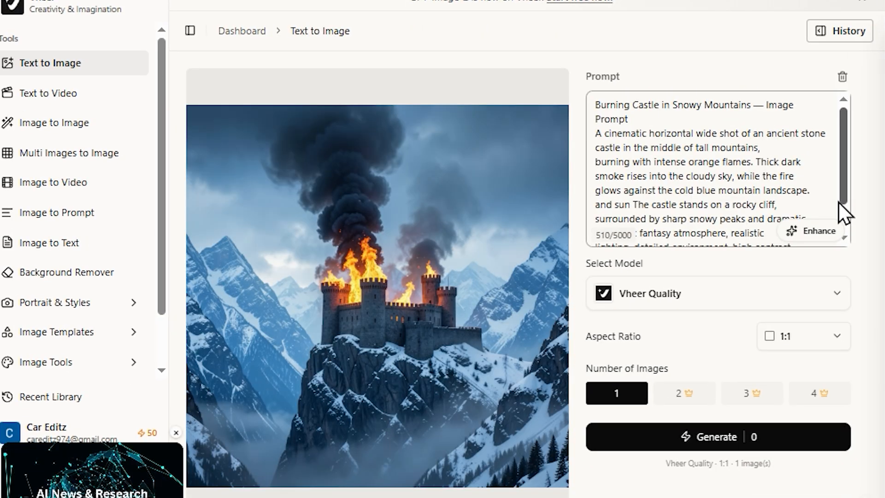
- Insert "light apperas from clouds" after "and sun" in the castle prompt
{"action": "type", "text": "light app"}
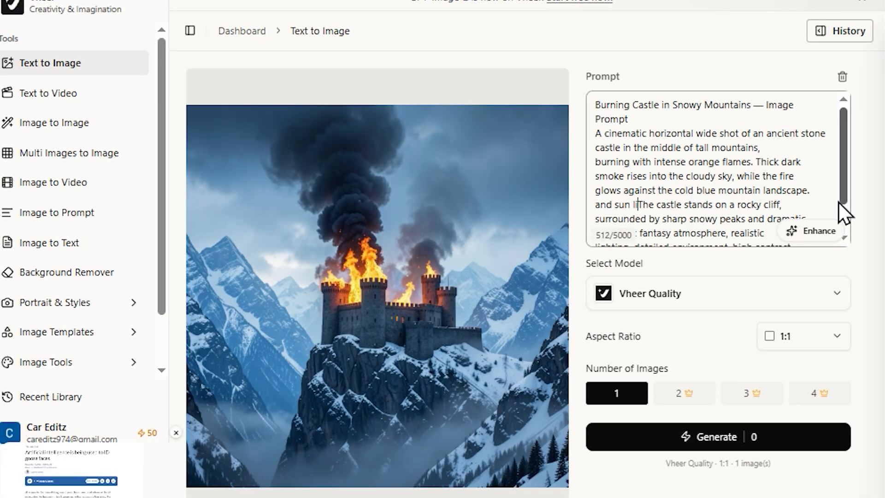
{"action": "type", "text": "eras from clouds"}
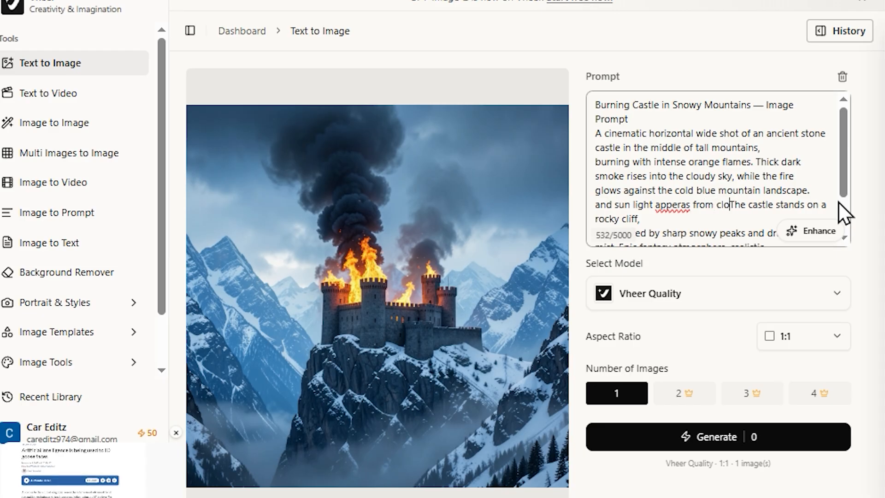
{"action": "key", "text": "Return"}
{"action": "key", "text": "ctrl+Return"}
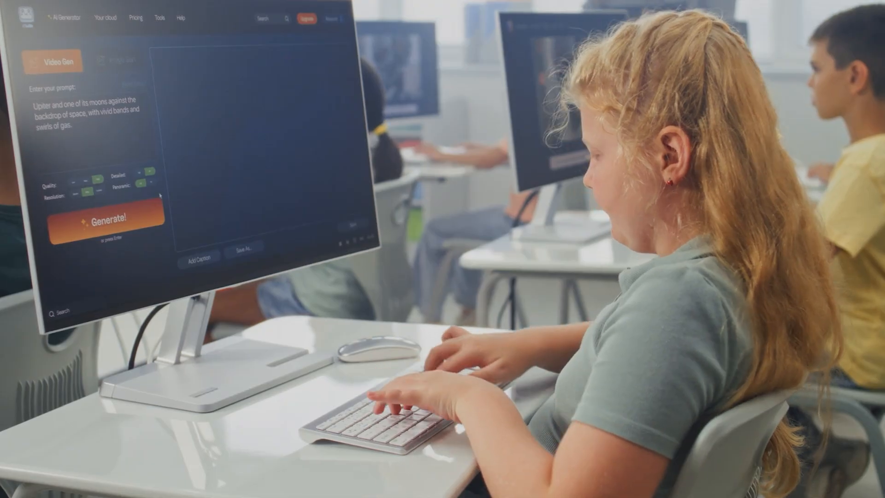
{"action": "left_click", "coordinate": [155, 226]}
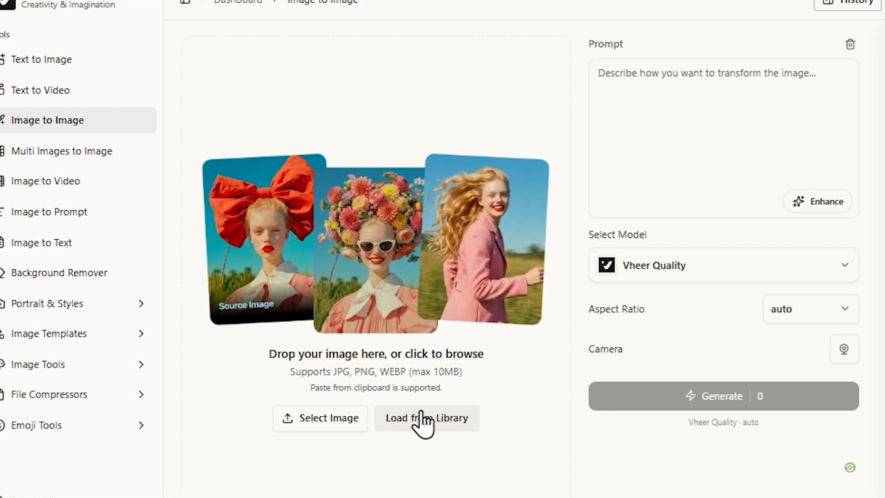
- Load the picture of an astronaut chased by an alien on Mars from the library as the source image
{"action": "left_click", "coordinate": [420, 420]}
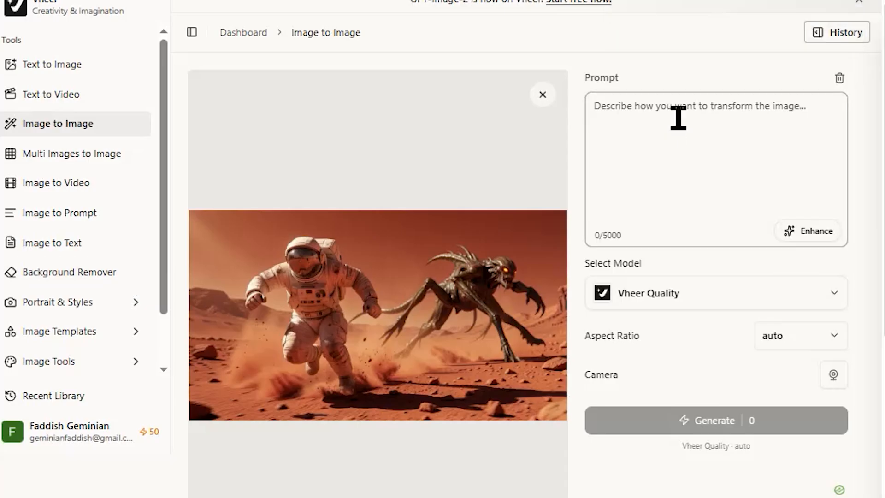
{"action": "left_click", "coordinate": [678, 118]}
{"action": "type", "text": "create"}
{"action": "key", "text": "BackSpace"}
{"action": "key", "text": "BackSpace"}
{"action": "key", "text": "BackSpace"}
{"action": "key", "text": "BackSpace"}
{"action": "key", "text": "BackSpace"}
{"action": "key", "text": "BackSpace"}
- Enter the image prompt "swap the dress colour of astonemar to blue"
{"action": "type", "text": "swaqp the  fress colour"}
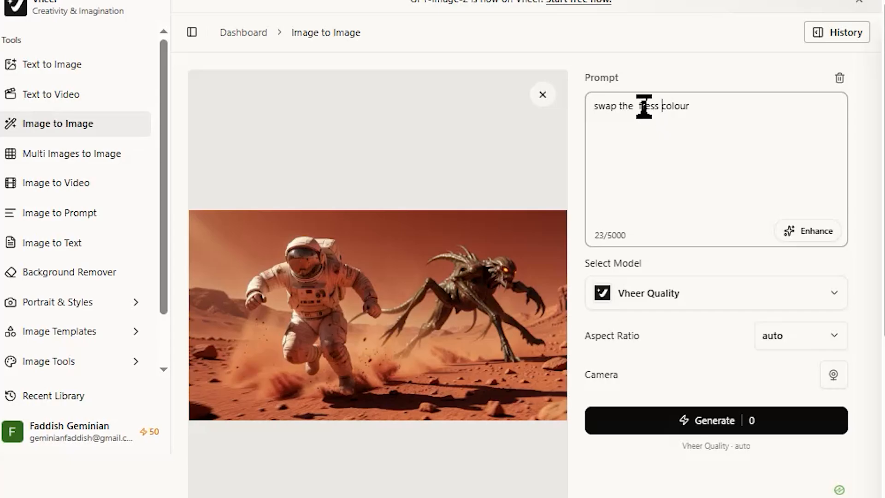
{"action": "key", "text": "BackSpace"}
{"action": "type", "text": "d"}
{"action": "left_click", "coordinate": [736, 103]}
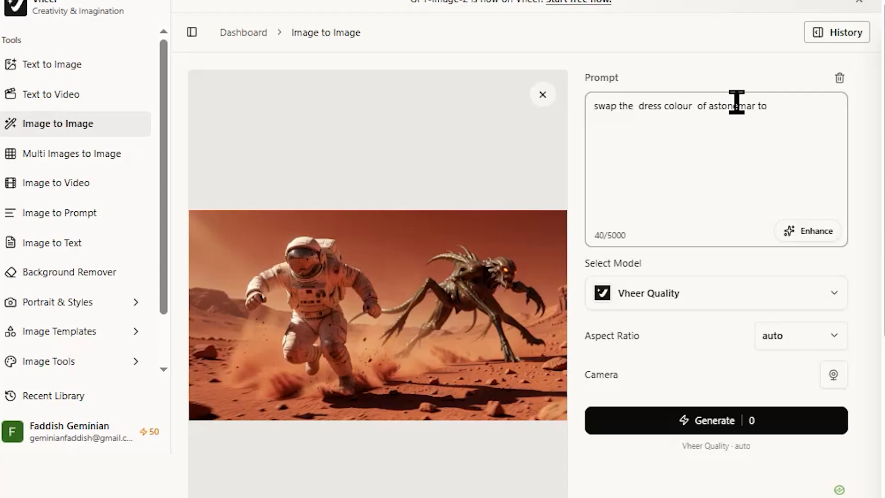
{"action": "key", "text": "ctrl+a"}
{"action": "key", "text": "ctrl+z"}
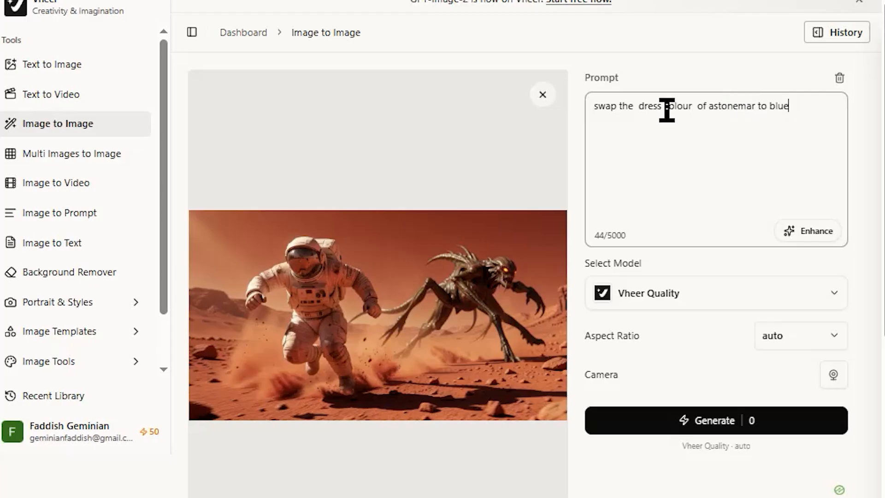
- Generate the edited astronaut image with Vheer Quality at the auto aspect ratio and inspect the recolored suit
{"action": "key", "text": "ctrl+a"}
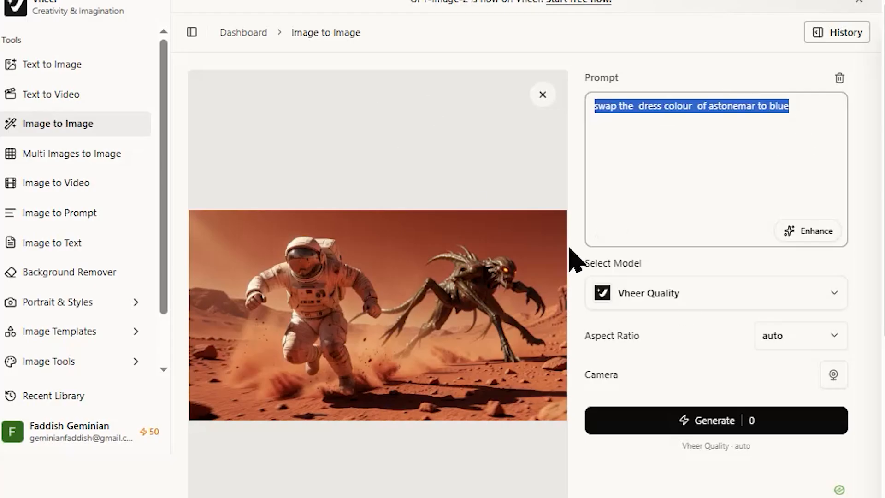
{"action": "left_click", "coordinate": [739, 426]}
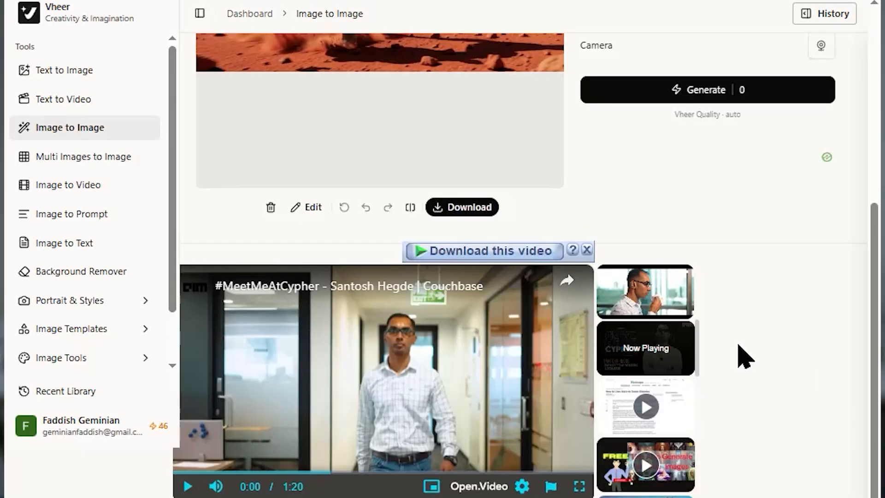
{"action": "scroll", "coordinate": [744, 358], "scroll_direction": "up", "scroll_amount": 7}
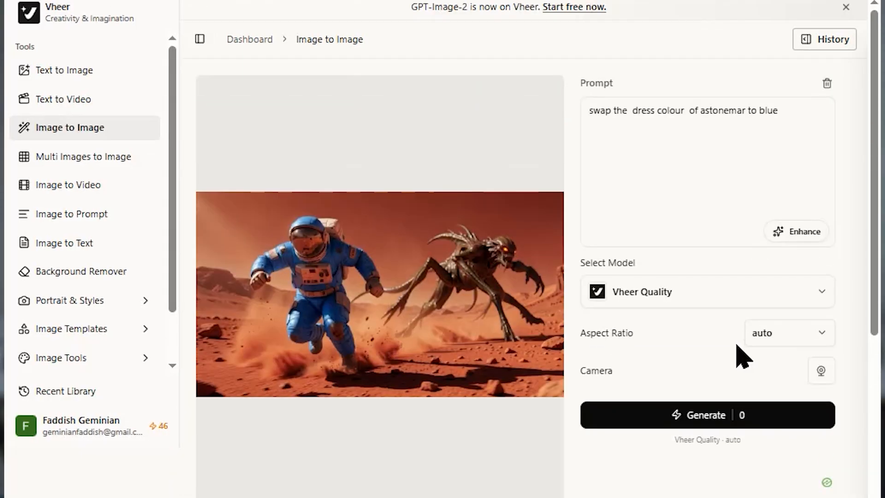
{"action": "left_click_drag", "start_coordinate": [272, 242], "coordinate": [315, 292]}
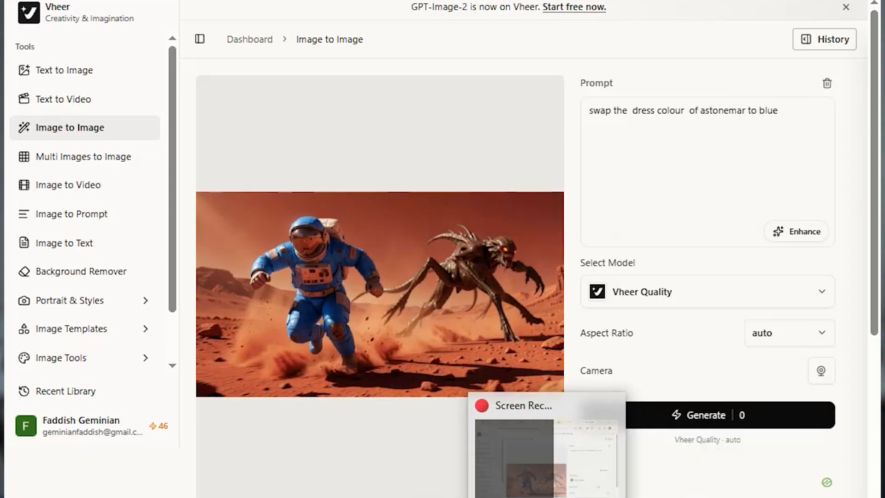
- Replace the prompt with one preserving everything except the jacket color, changed from blue to red, and generate the image
{"action": "key", "text": "ctrl+a"}
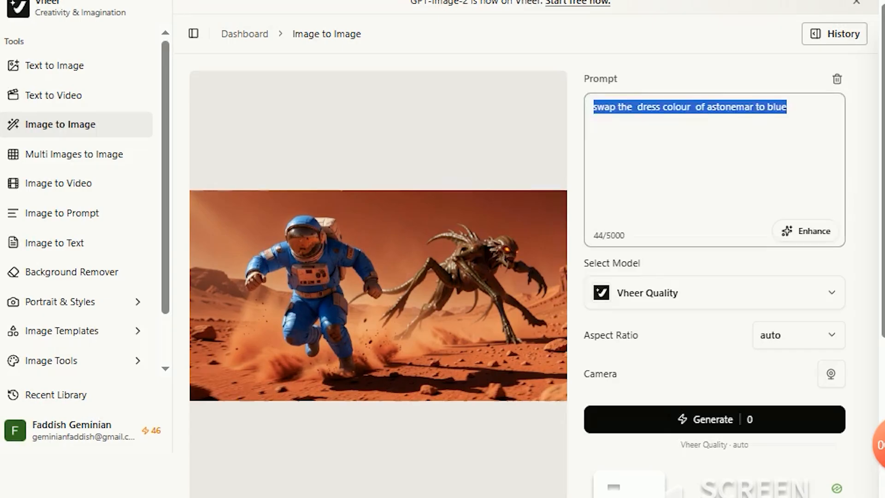
{"action": "type", "text": "\"Preserve the subject’s identity, pose, clothing, lighting, background, and composition. Change only the color of the jacket from blue to red. Keep every other element unchanged.\""}
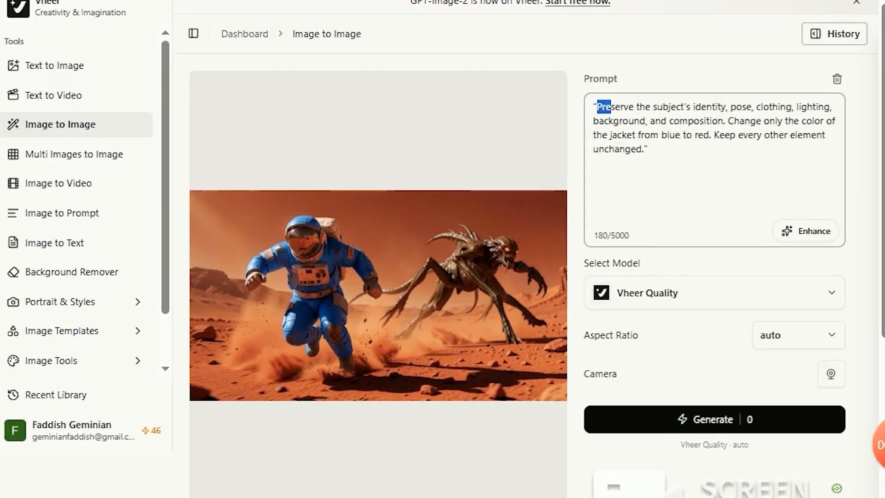
{"action": "key", "text": "shift+Down"}
{"action": "key", "text": "shift+Down"}
{"action": "key", "text": "shift+Down"}
{"action": "key", "text": "shift+Down"}
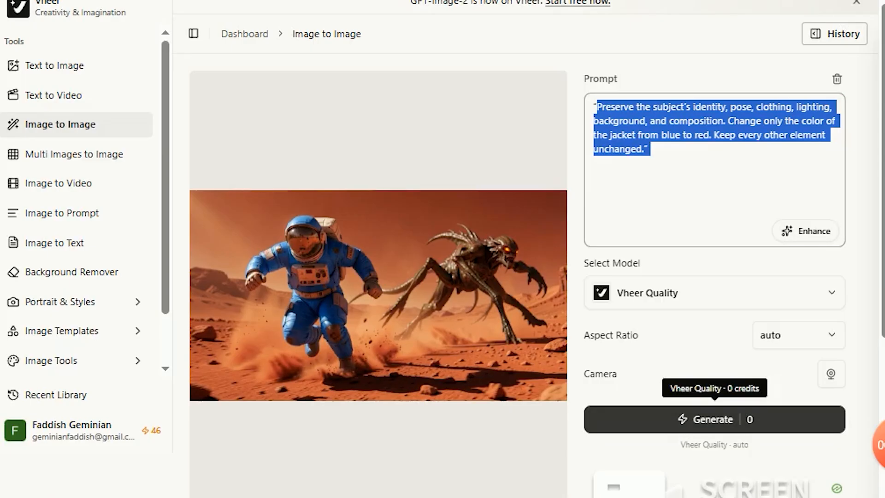
{"action": "left_click", "coordinate": [713, 419]}
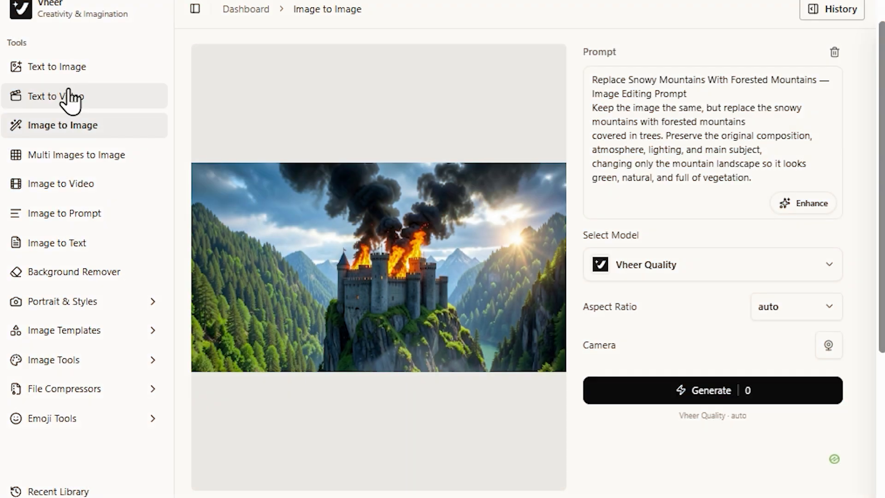
- Open the Text to Video tool and review its video models and the credit cost of generating
{"action": "left_click", "coordinate": [69, 97]}
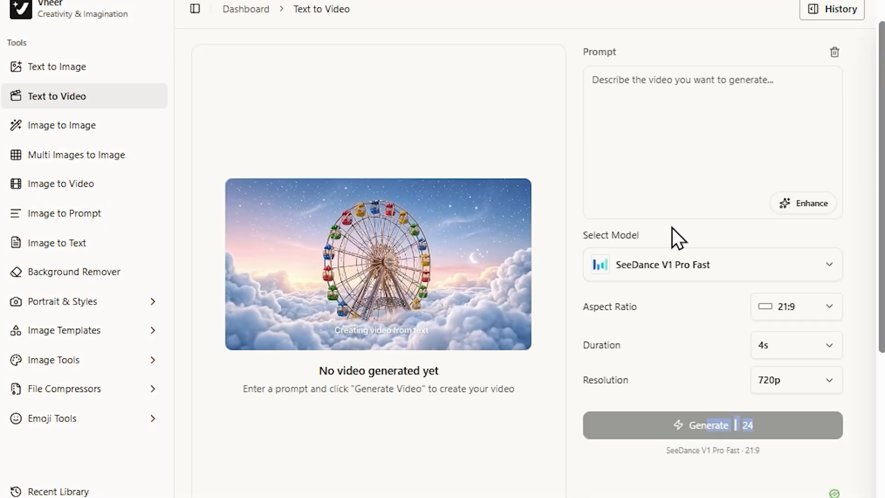
{"action": "left_click", "coordinate": [678, 264]}
{"action": "scroll", "coordinate": [749, 402], "scroll_direction": "down", "scroll_amount": 2}
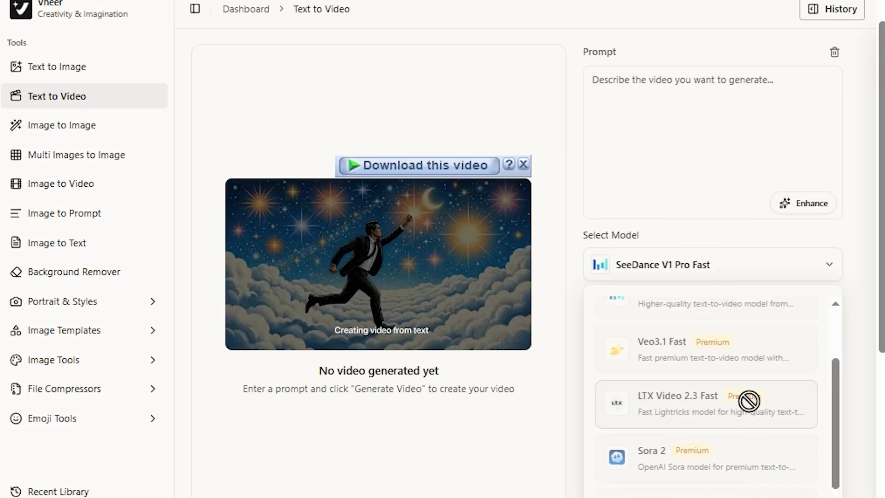
{"action": "left_click", "coordinate": [576, 428]}
{"action": "left_click_drag", "start_coordinate": [577, 427], "coordinate": [716, 463]}
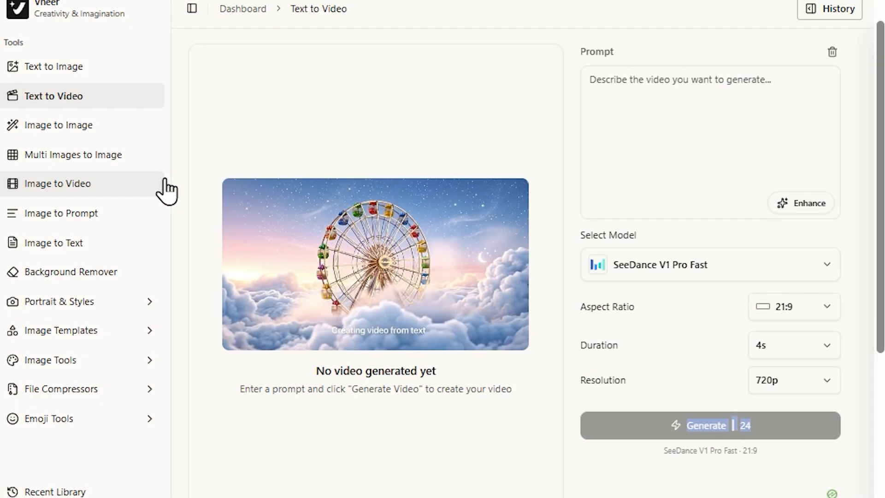
- Open the Image to Video tool
{"action": "left_click", "coordinate": [157, 183]}
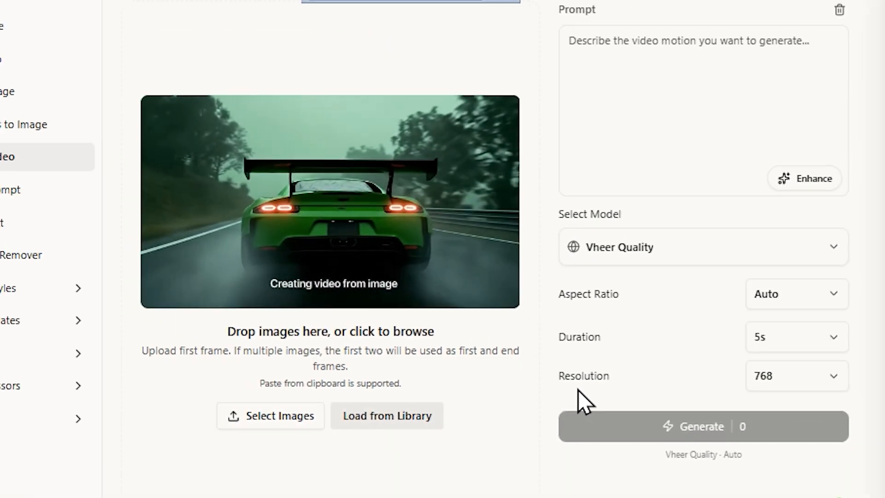
- Generate a video from the library's snowy burning castle image, with a prompt keeping the camera still and animating only the flames and smoke
{"action": "left_click", "coordinate": [422, 416]}
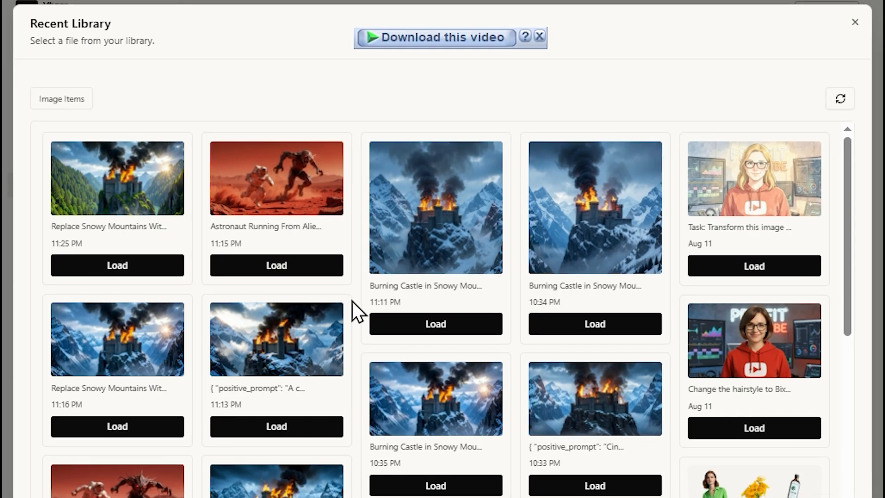
{"action": "left_click", "coordinate": [278, 420]}
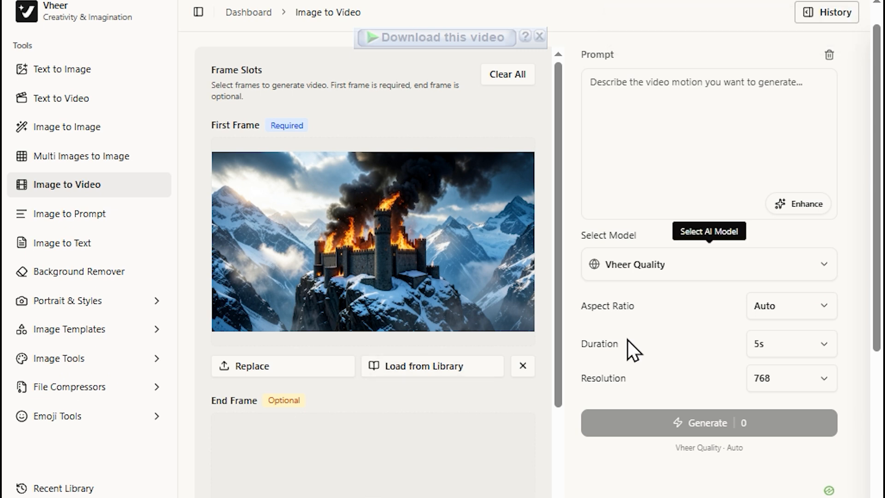
{"action": "left_click", "coordinate": [687, 204]}
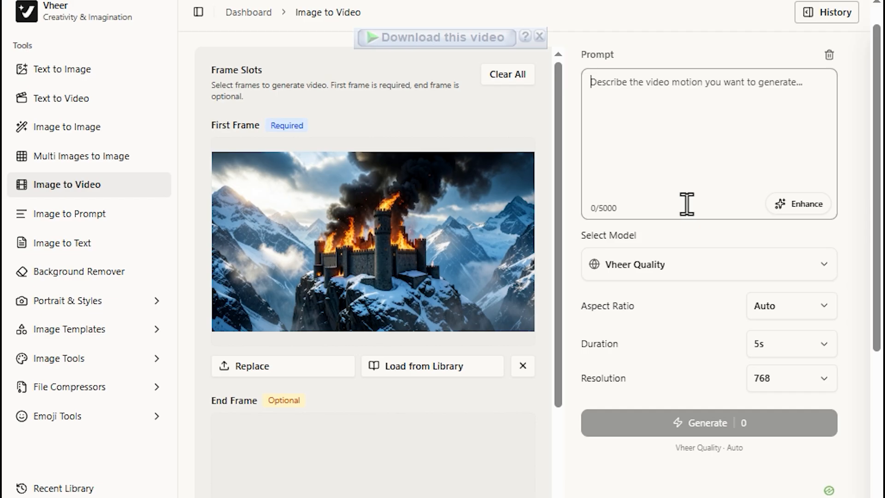
{"action": "type", "text": "Burning Castle Fire Animation — Video Prompt Keep the camera still. Keep the castle, snowy mountains, and background unchanged. Only animate the fire on the castle, with flames flickering naturally and dark smoke slowly rising into the sky. Subtle cinematic movement, realistic fire, no camera movement."}
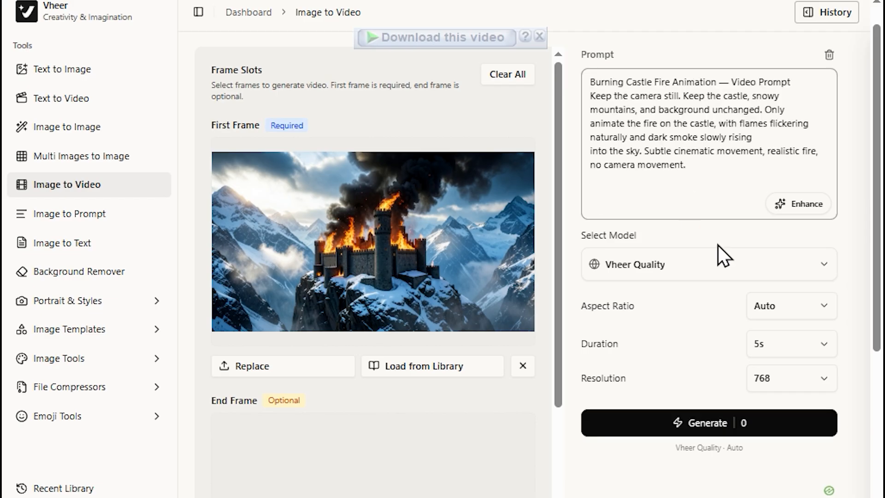
{"action": "left_click", "coordinate": [685, 438]}
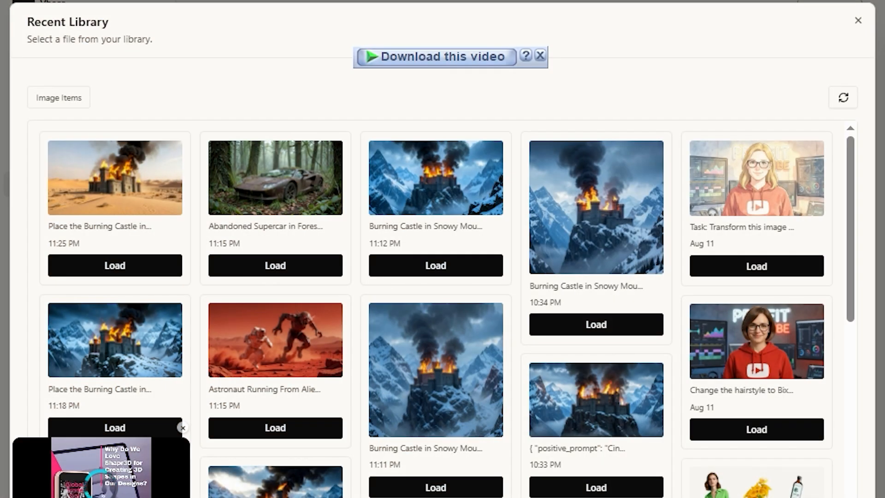
- Load the Mars astronaut and alien image as the first frame and enter a prompt for a slow cinematic push-in with gentle background parallax
{"action": "scroll", "coordinate": [271, 388], "scroll_direction": "down", "scroll_amount": 4}
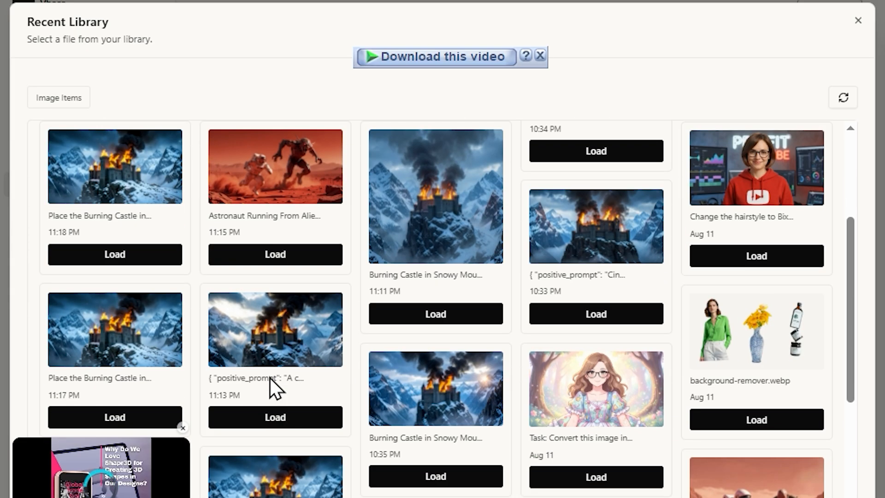
{"action": "scroll", "coordinate": [269, 378], "scroll_direction": "down", "scroll_amount": 4}
{"action": "left_click", "coordinate": [719, 465]}
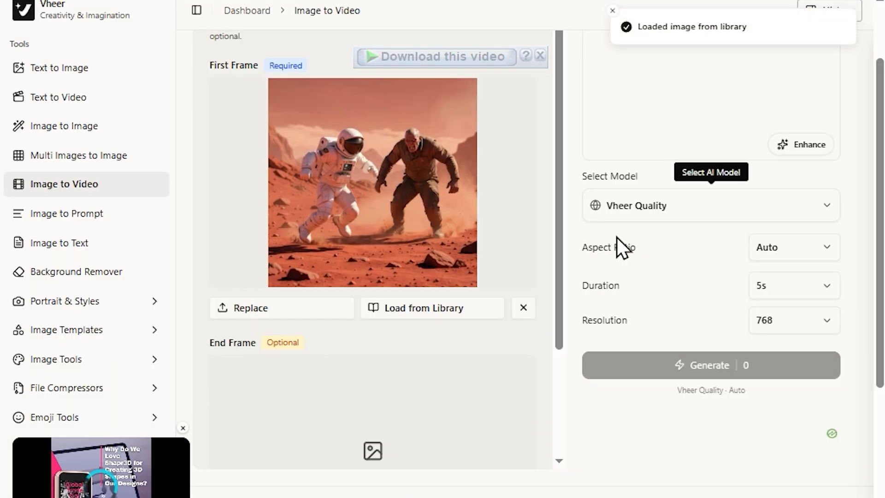
{"action": "left_click", "coordinate": [689, 181]}
{"action": "type", "text": "\"Slow cinematic push-in toward the subject with gentle background parallax. The subject looks naturally toward the camera and blinks occasionally. Preserve the original identity, clothing, lighting, and environment. No morphing, no new objects, and no scene change.\""}
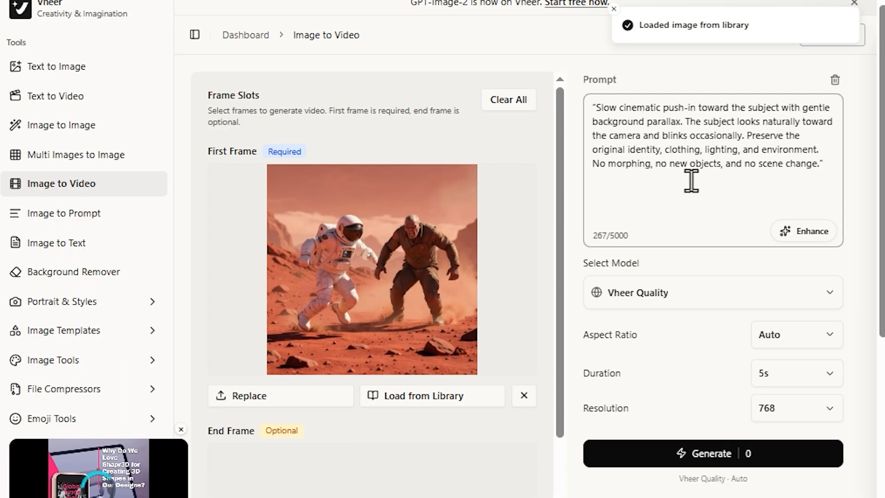
- Read through the push-in prompt by highlighting it line by line, and check the video resolution options
{"action": "key", "text": "ctrl+Home"}
{"action": "key", "text": "Right"}
{"action": "key", "text": "shift+Right"}
{"action": "key", "text": "shift+Right"}
{"action": "key", "text": "shift+Right"}
{"action": "key", "text": "shift+Right"}
{"action": "key", "text": "shift+Right"}
{"action": "key", "text": "shift+Right"}
{"action": "key", "text": "shift+Right"}
{"action": "key", "text": "shift+Right"}
{"action": "key", "text": "shift+Right"}
{"action": "key", "text": "shift+Right"}
{"action": "key", "text": "shift+Right"}
{"action": "key", "text": "shift+Right"}
{"action": "key", "text": "shift+Right"}
{"action": "key", "text": "shift+Right"}
{"action": "key", "text": "shift+Right"}
{"action": "key", "text": "shift+Right"}
{"action": "key", "text": "shift+Right"}
{"action": "key", "text": "shift+Right"}
{"action": "key", "text": "shift+Right"}
{"action": "key", "text": "shift+Right"}
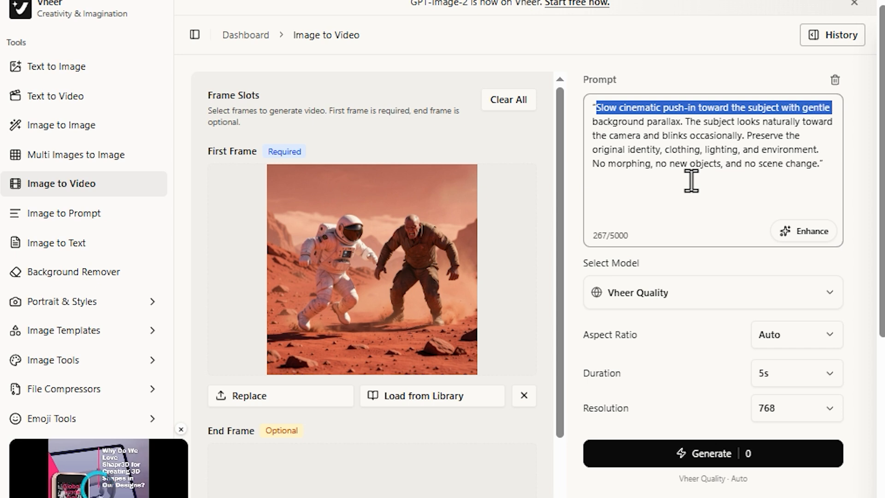
{"action": "key", "text": "shift+Down"}
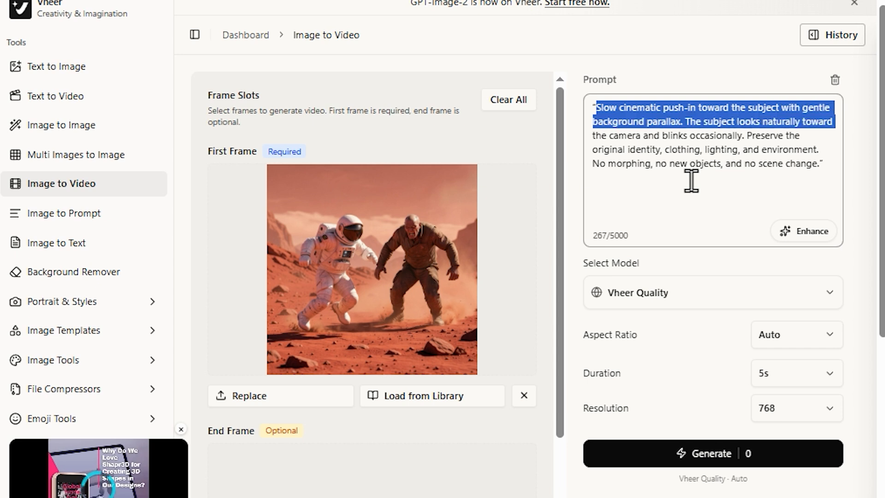
{"action": "key", "text": "shift+Down"}
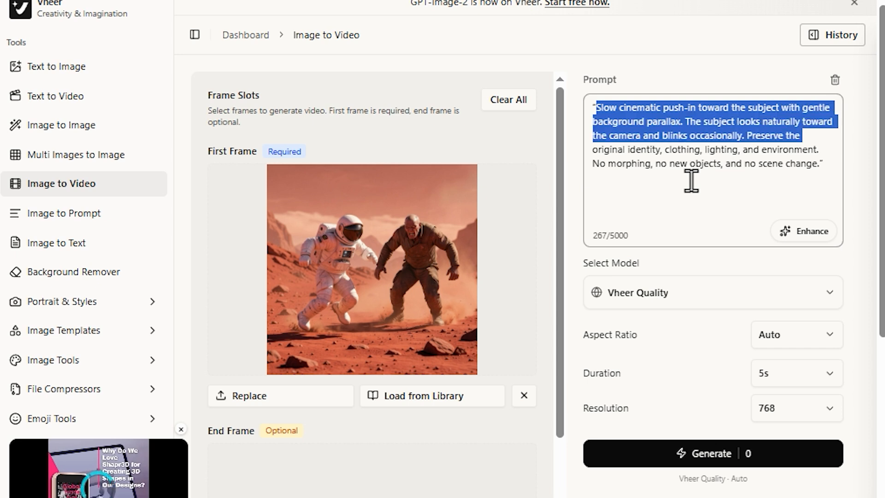
{"action": "key", "text": "shift+Down"}
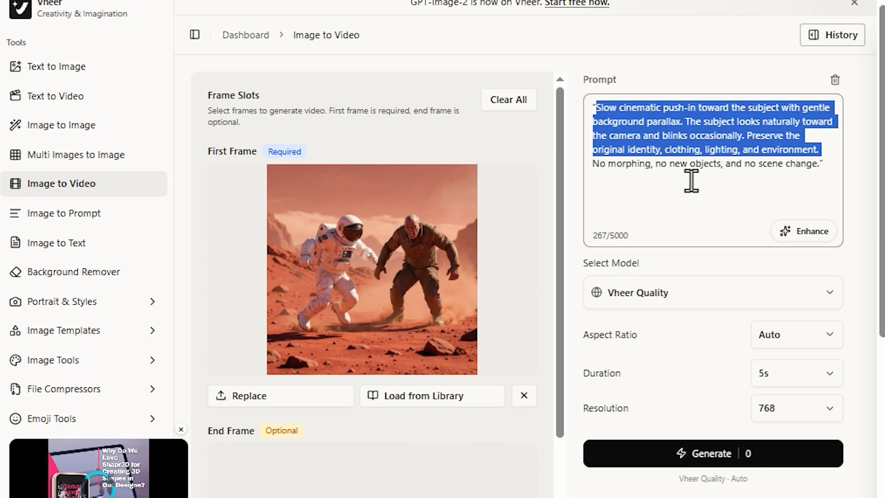
{"action": "key", "text": "shift+Down"}
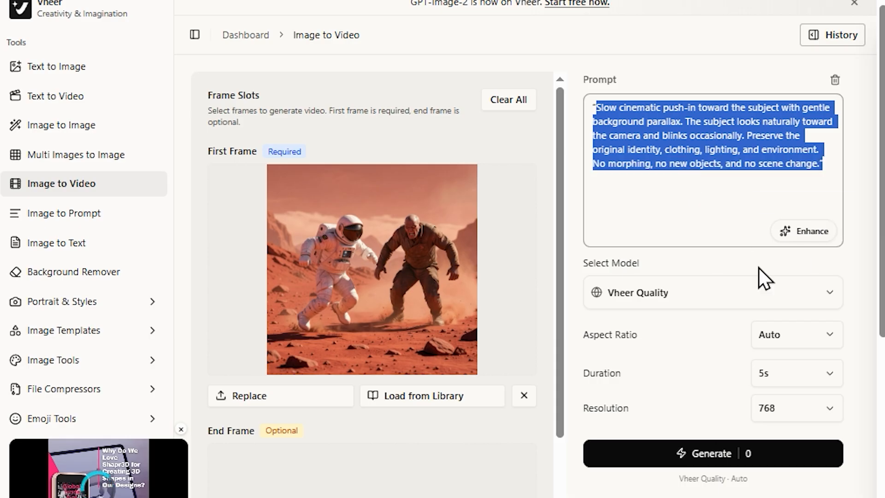
{"action": "scroll", "coordinate": [759, 268], "scroll_direction": "down", "scroll_amount": 2}
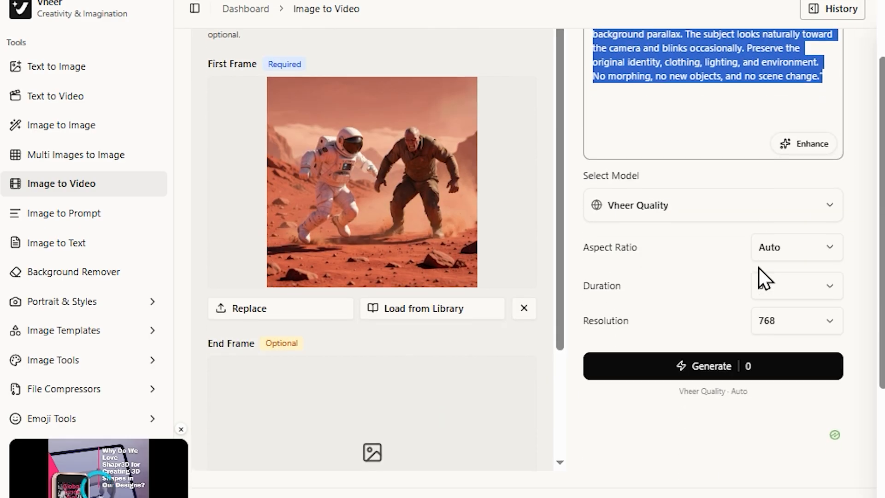
{"action": "left_click", "coordinate": [752, 328]}
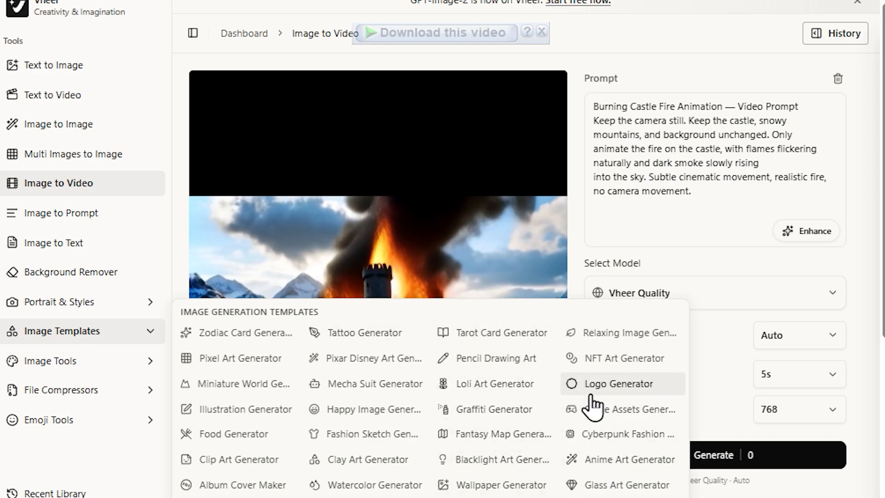
- Open the Tattoo Generator template, set its aspect ratio to 16:9 and look over the preset prompt and tattoo styles
{"action": "left_click", "coordinate": [423, 332]}
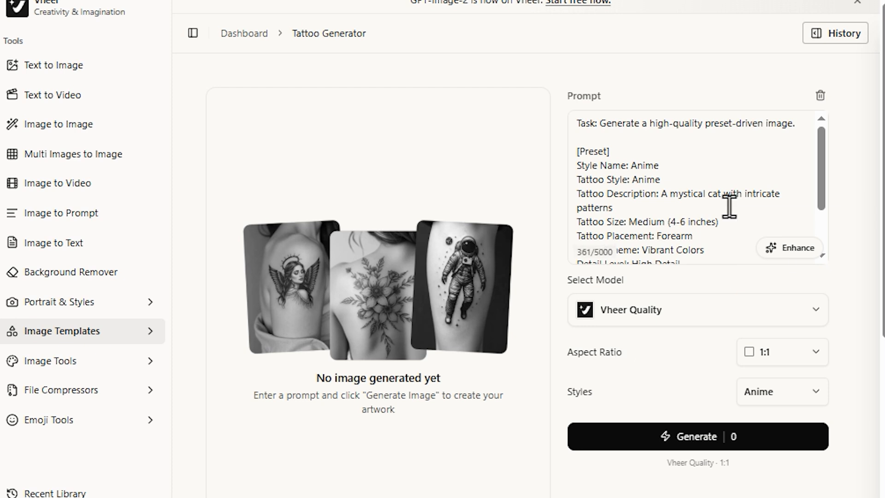
{"action": "scroll", "coordinate": [729, 207], "scroll_direction": "down", "scroll_amount": 2}
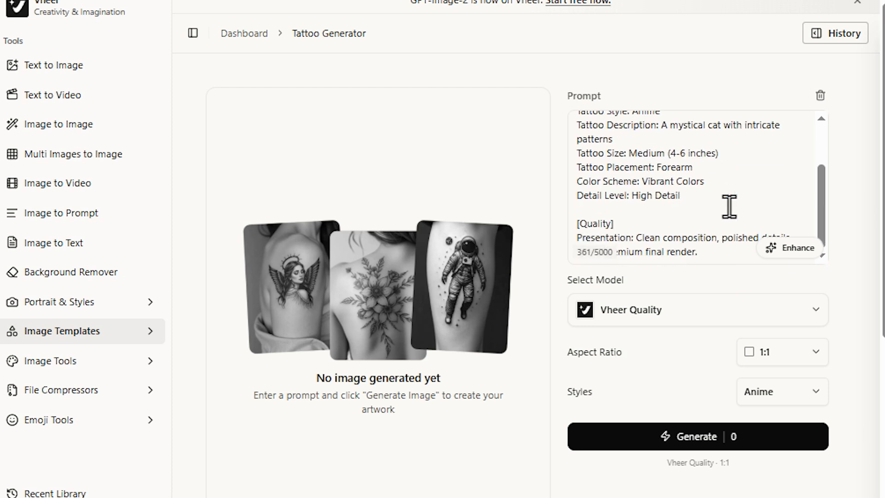
{"action": "left_click", "coordinate": [783, 352]}
{"action": "scroll", "coordinate": [812, 247], "scroll_direction": "down", "scroll_amount": 3}
{"action": "left_click", "coordinate": [813, 251]}
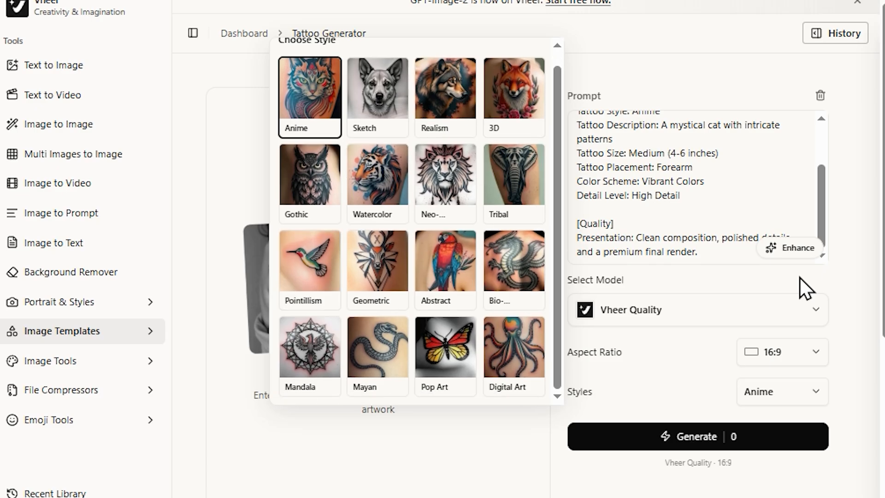
{"action": "left_click", "coordinate": [800, 277]}
- Replace the preset with the copied photorealistic tattoo photography prompt and generate the tattoo image with Vheer Quality
{"action": "left_click", "coordinate": [689, 257]}
{"action": "key", "text": "ctrl+a"}
{"action": "key", "text": "ctrl+v"}
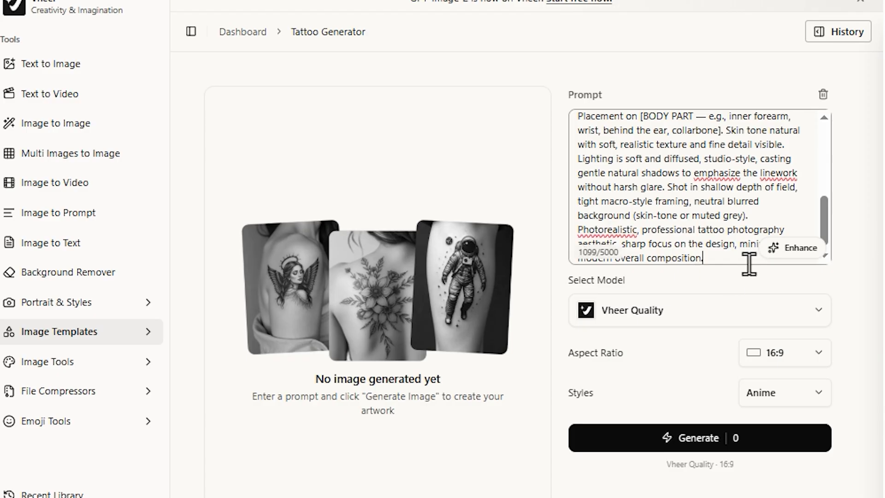
{"action": "left_click", "coordinate": [721, 448]}
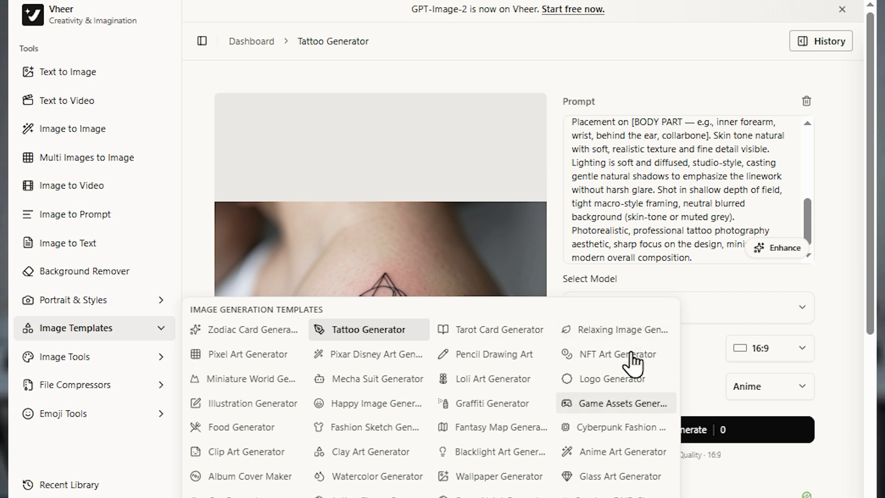
- Open the Game Assets Generator template and set it up with the Realistic 3D style and a 16:9 aspect ratio
{"action": "left_click", "coordinate": [621, 404]}
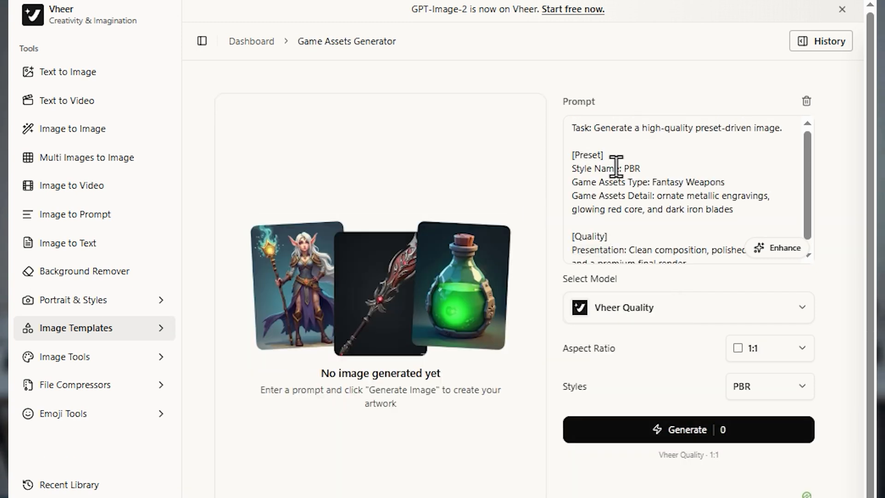
{"action": "scroll", "coordinate": [689, 216], "scroll_direction": "down", "scroll_amount": 1}
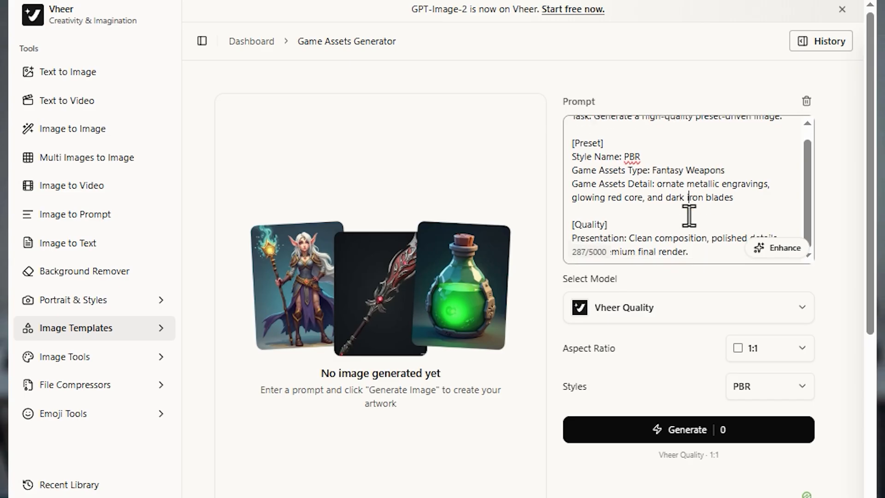
{"action": "left_click", "coordinate": [773, 338]}
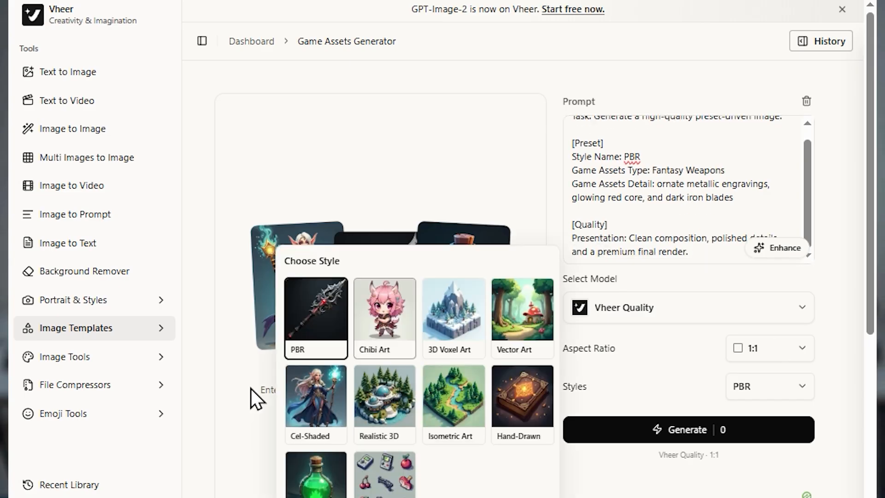
{"action": "scroll", "coordinate": [251, 388], "scroll_direction": "down", "scroll_amount": 2}
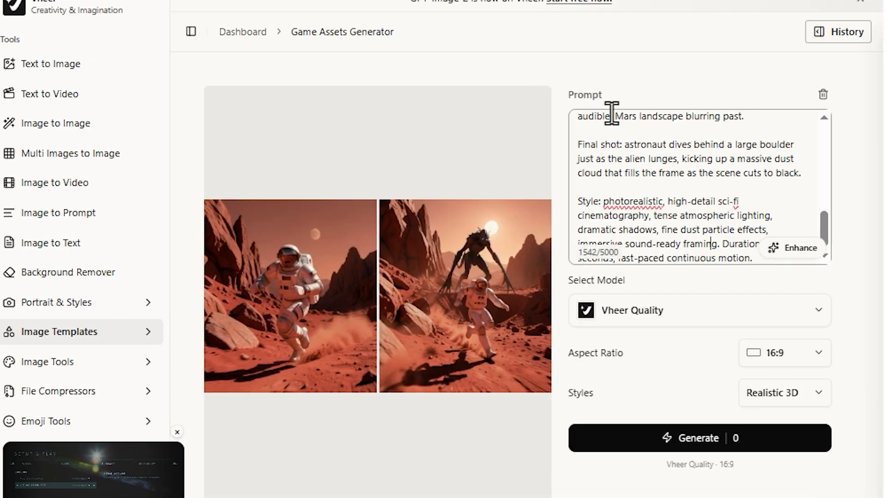
- Replace the prompt with one for a magical potion, treasure chest, character sprite, fantasy weapon, environment concept, or user-interface element, and generate the image
{"action": "key", "text": "ctrl+a"}
{"action": "key", "text": "BackSpace"}
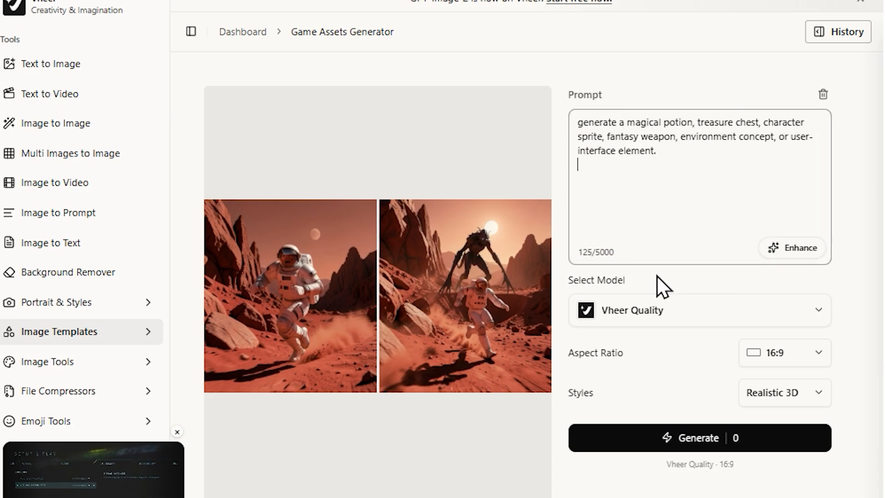
{"action": "key", "text": "ctrl+Return"}
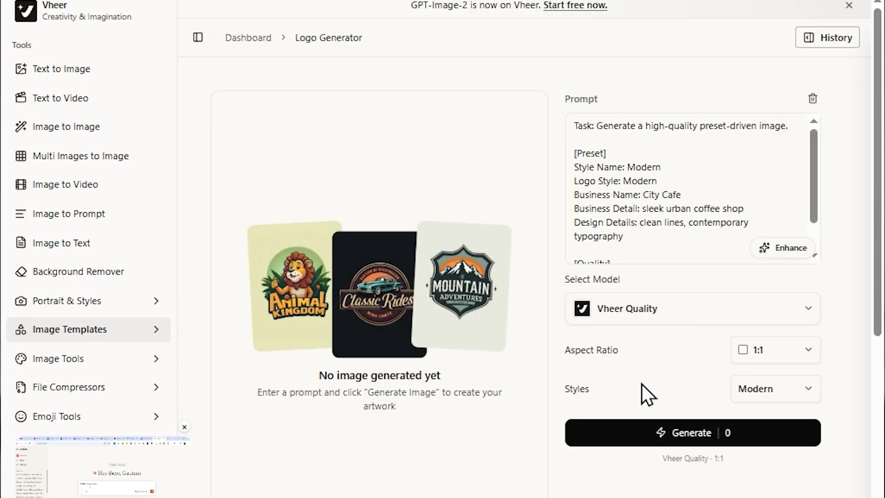
- Examine the Logo Generator's style setting and preset prompt, highlighting the style, business name, design detail and quality lines
{"action": "left_click", "coordinate": [774, 389]}
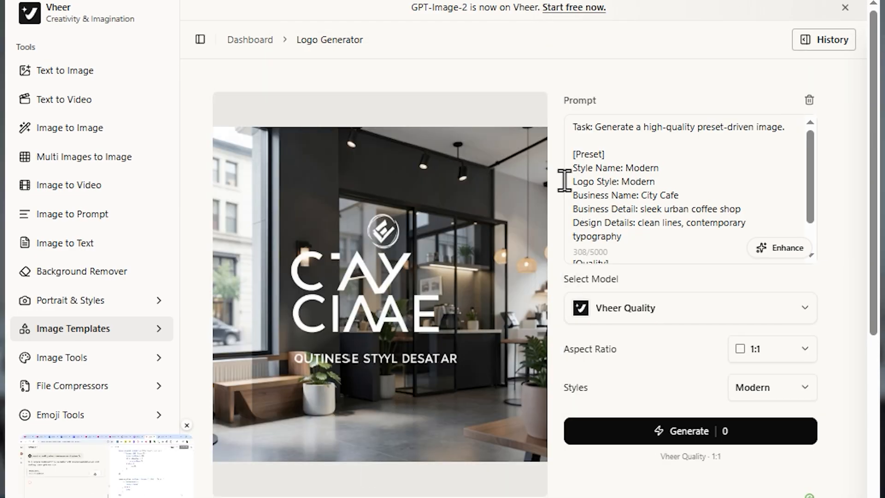
{"action": "left_click", "coordinate": [564, 181]}
{"action": "left_click_drag", "start_coordinate": [578, 169], "coordinate": [640, 168]}
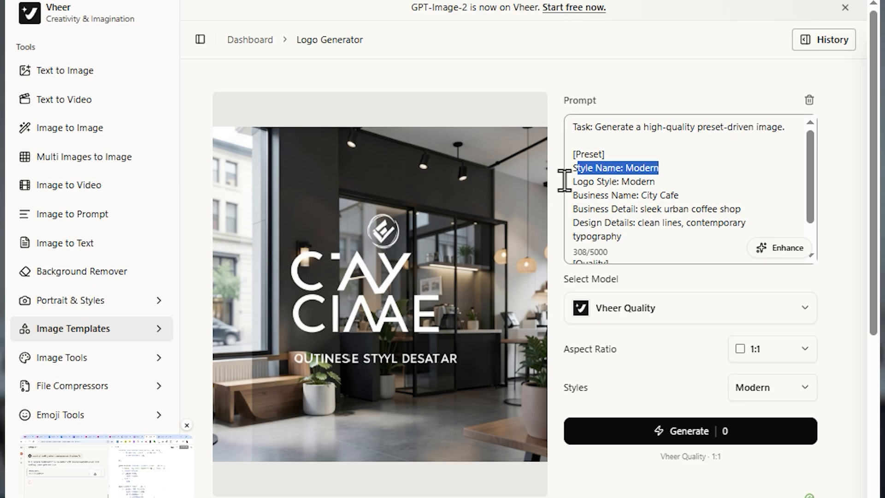
{"action": "left_click_drag", "start_coordinate": [573, 181], "coordinate": [655, 181]}
{"action": "left_click_drag", "start_coordinate": [573, 195], "coordinate": [679, 195]}
{"action": "left_click_drag", "start_coordinate": [573, 208], "coordinate": [622, 236]}
{"action": "scroll", "coordinate": [564, 206], "scroll_direction": "down", "scroll_amount": 1}
{"action": "left_click_drag", "start_coordinate": [573, 224], "coordinate": [690, 252]}
{"action": "left_click", "coordinate": [608, 223]}
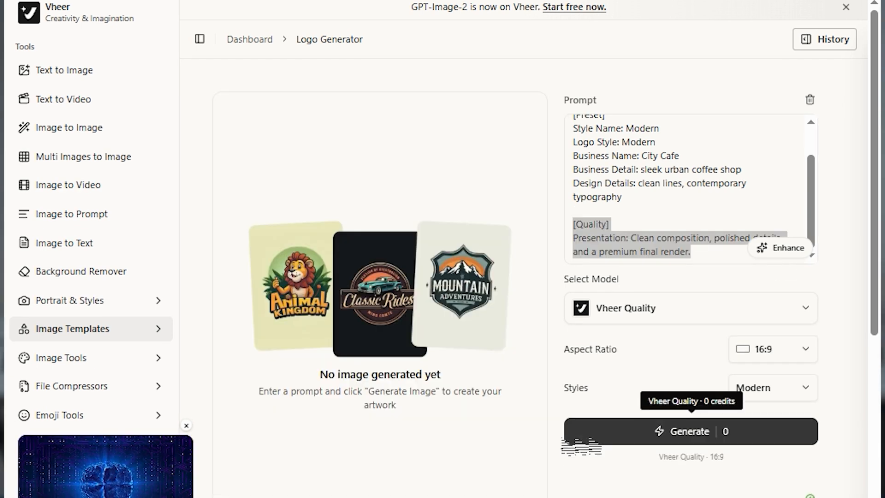
- Generate the modern City Cafe logo with Vheer Quality and inspect the resulting image
{"action": "left_click", "coordinate": [574, 436]}
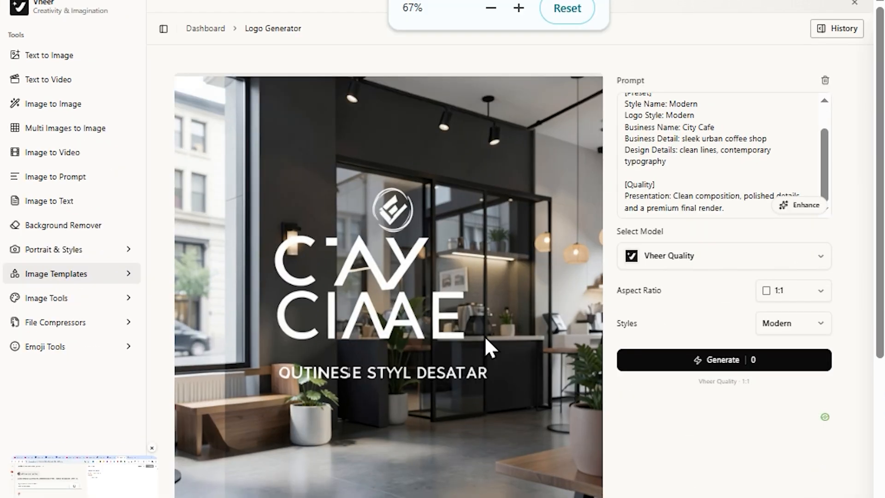
{"action": "key", "text": "ctrl+minus"}
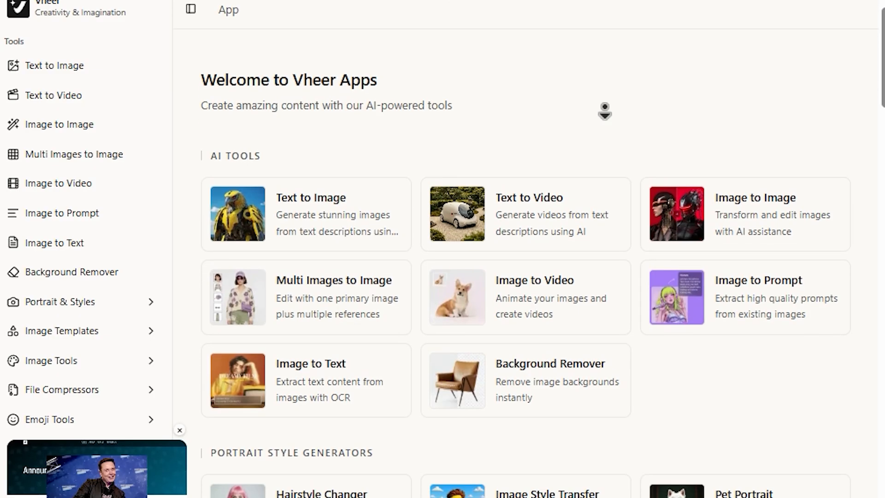
- Browse the Vheer Apps overview from the AI tools through to the file compressors and emoji tools
{"action": "scroll", "coordinate": [604, 111], "scroll_direction": "down", "scroll_amount": 4}
{"action": "scroll", "coordinate": [605, 110], "scroll_direction": "down", "scroll_amount": 12}
{"action": "scroll", "coordinate": [605, 111], "scroll_direction": "down", "scroll_amount": 13}
{"action": "scroll", "coordinate": [604, 111], "scroll_direction": "down", "scroll_amount": 12}
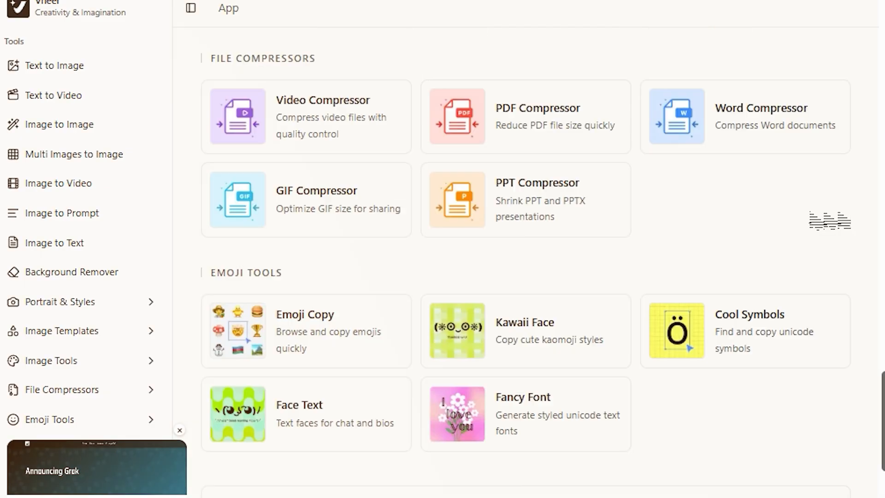
{"action": "scroll", "coordinate": [830, 217], "scroll_direction": "up", "scroll_amount": 20}
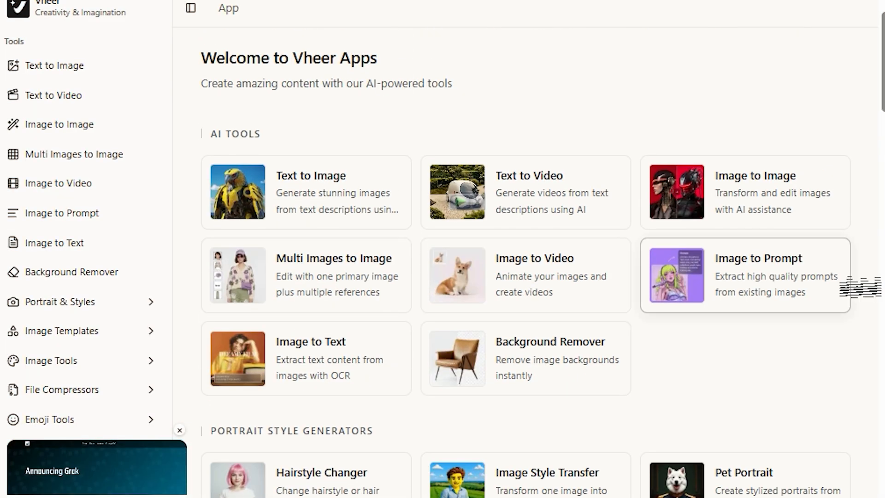
- Open the Image to Prompt tool and load the abandoned forest supercar image from the library to generate its caption
{"action": "left_click", "coordinate": [687, 308]}
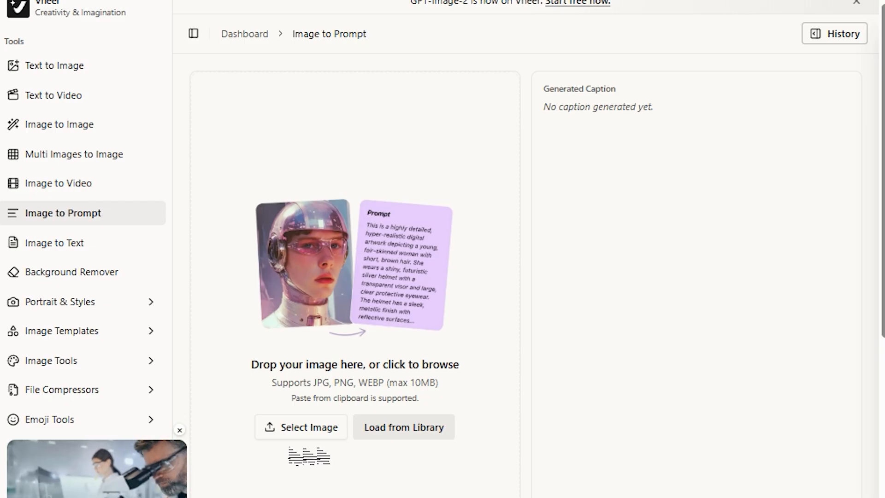
{"action": "left_click", "coordinate": [379, 421]}
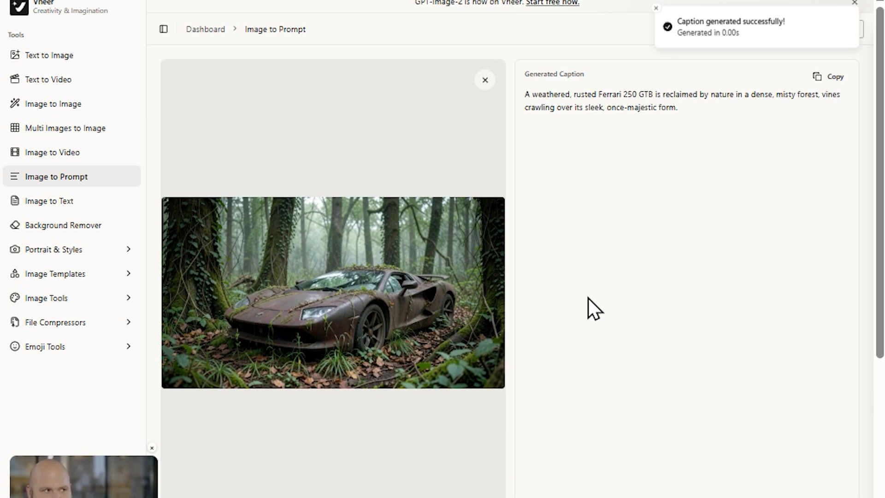
- Copy the full generated caption describing the rusted, abandoned sports car in the misty forest
{"action": "left_click_drag", "start_coordinate": [676, 104], "coordinate": [536, 79]}
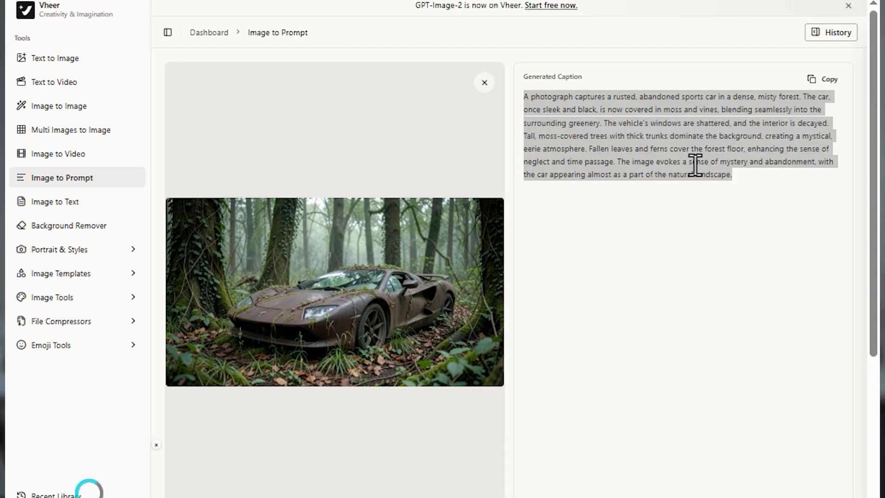
{"action": "right_click", "coordinate": [698, 147]}
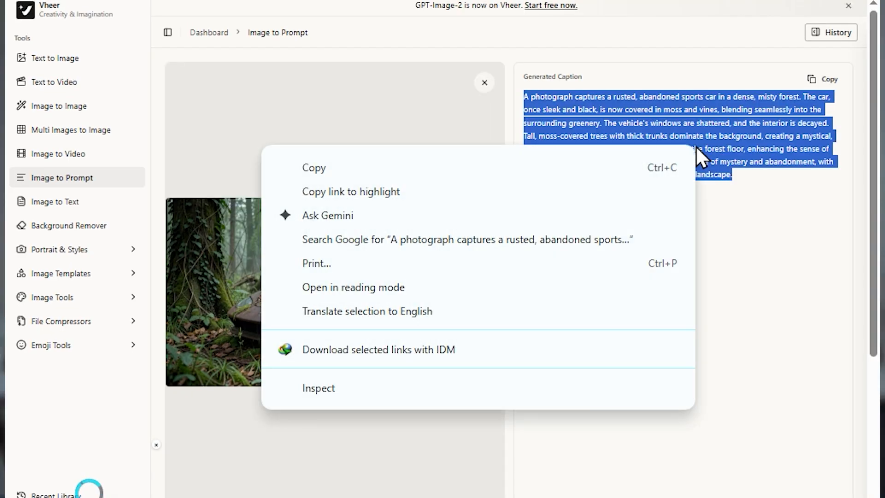
{"action": "left_click", "coordinate": [630, 168]}
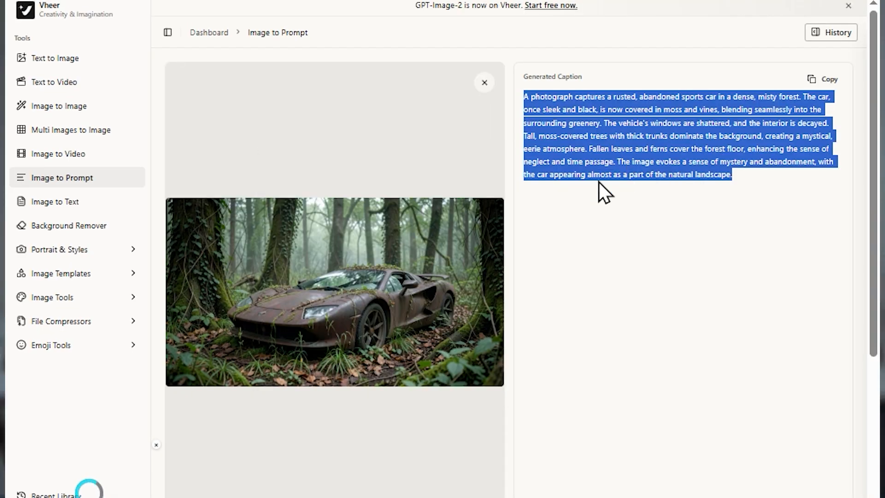
- In Text to Image, paste the copied caption as the prompt, add "with a man standing beside the car and looking it", and generate the image
{"action": "left_click", "coordinate": [76, 59]}
{"action": "right_click", "coordinate": [682, 122]}
{"action": "type", "text": "A photograph captures a rusted, abandoned sports car in a dense, misty forest. The car, once sleek and black, is now covered in moss and vines, blending seamlessly into the surrounding greenery. The vehicle's windows are shattered, and the interior is decayed. Tall, moss-covered trees with thick trunks dominate the background, creating a mystical, eerie atmosphere. Fallen leaves and ferns cover the forest floor, enhancing the sense of neglect and time passage. The image evokes a sense of mystery and abandonment, with the car appearing almost as a part of the natural landscape."}
{"action": "type", "text": "with a man standing beside the car and looking it"}
{"action": "right_click", "coordinate": [755, 201]}
{"action": "left_click", "coordinate": [765, 357]}
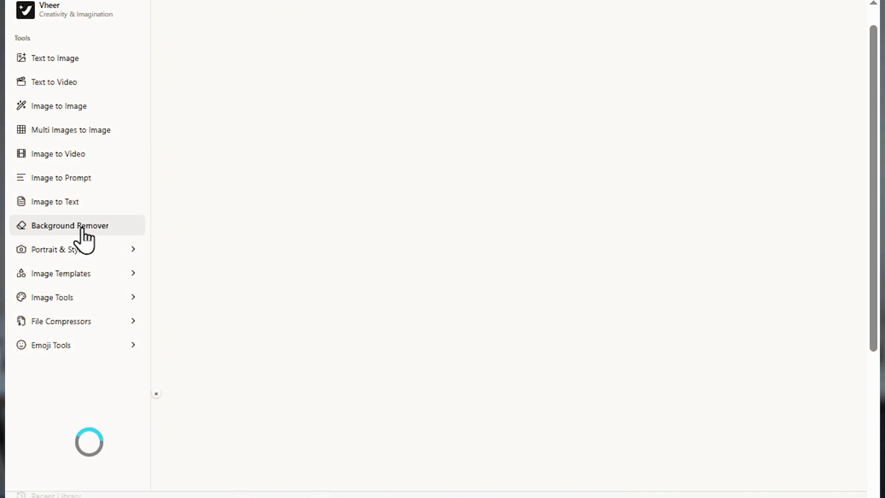
- Load the sample image of the woman, flower vase and bottles into the Background Remover and remove its background
{"action": "left_click_drag", "start_coordinate": [372, 193], "coordinate": [538, 379]}
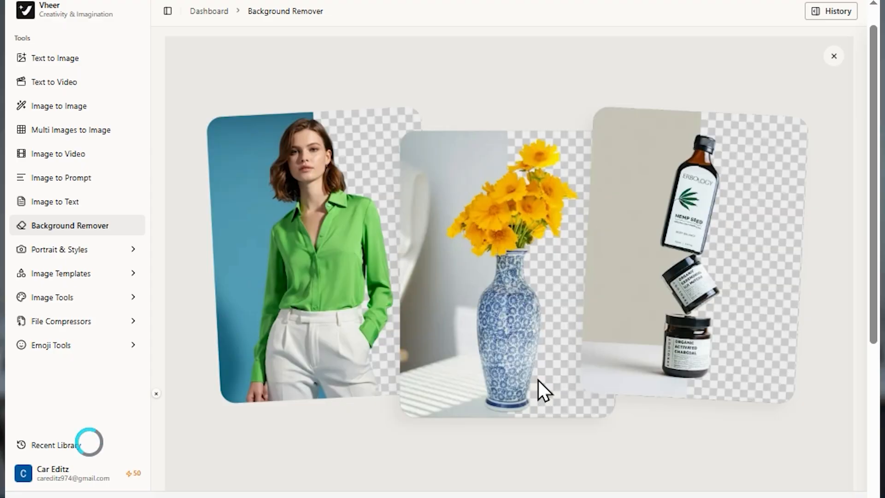
{"action": "scroll", "coordinate": [538, 379], "scroll_direction": "down", "scroll_amount": 3}
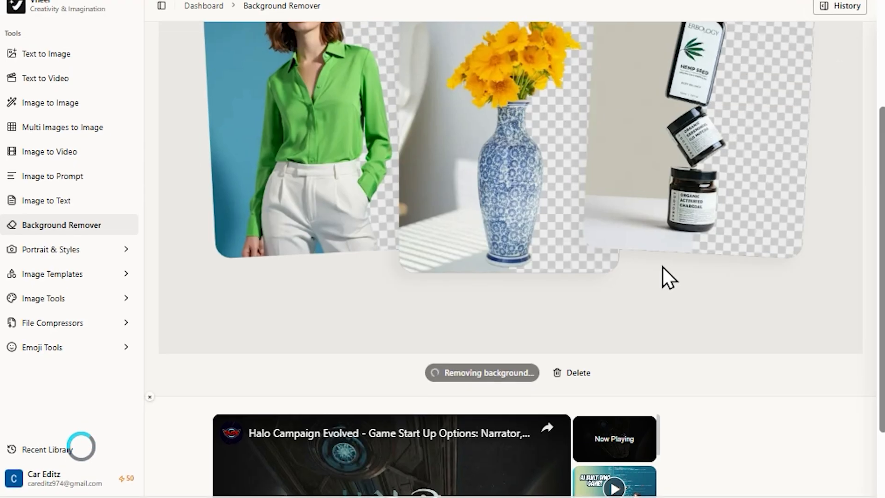
{"action": "scroll", "coordinate": [657, 267], "scroll_direction": "up", "scroll_amount": 2}
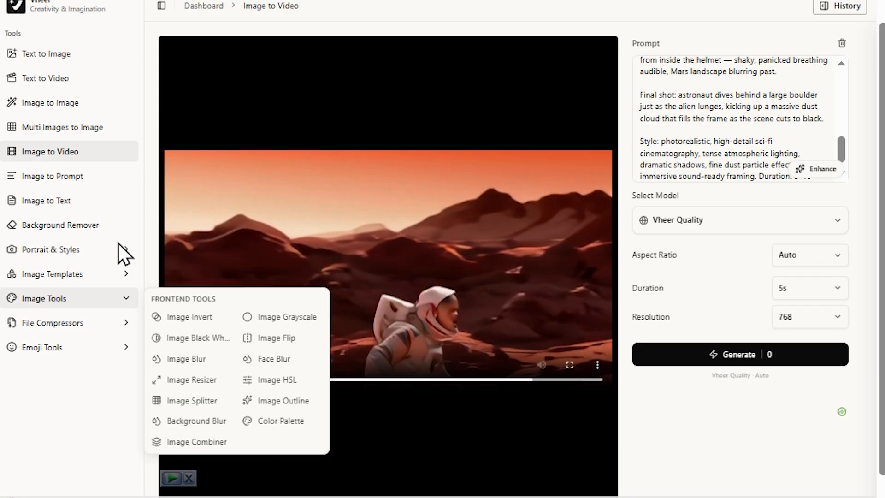
- Open the Hairstyle Changer and load the portrait of the woman in the red hoodie from the library
{"action": "left_click", "coordinate": [121, 250]}
{"action": "left_click", "coordinate": [174, 270]}
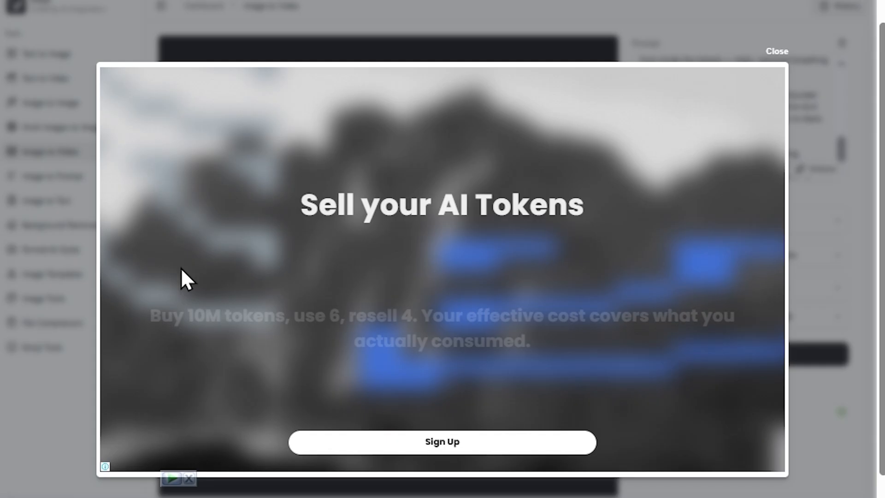
{"action": "left_click", "coordinate": [429, 436]}
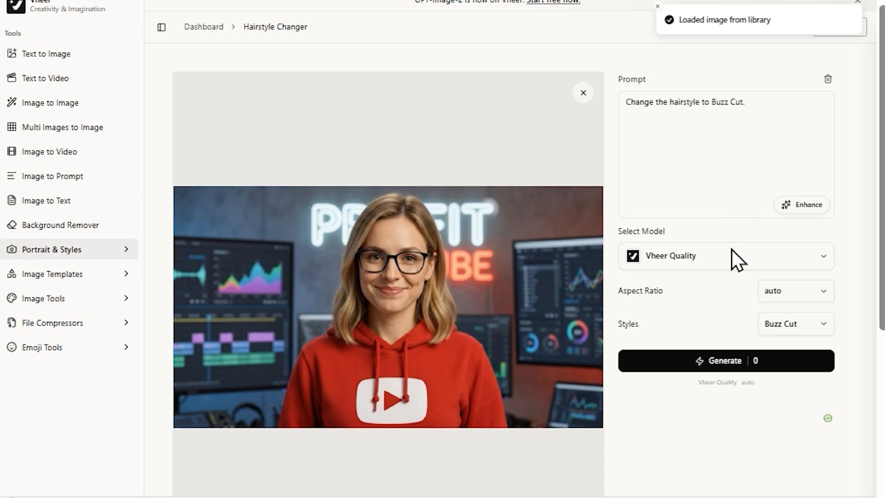
- Choose the Long Straight style from the female hairstyles and generate the new look with Vheer Quality
{"action": "left_click", "coordinate": [796, 324]}
{"action": "scroll", "coordinate": [488, 341], "scroll_direction": "down", "scroll_amount": 1}
{"action": "scroll", "coordinate": [487, 342], "scroll_direction": "up", "scroll_amount": 1}
{"action": "left_click", "coordinate": [538, 200]}
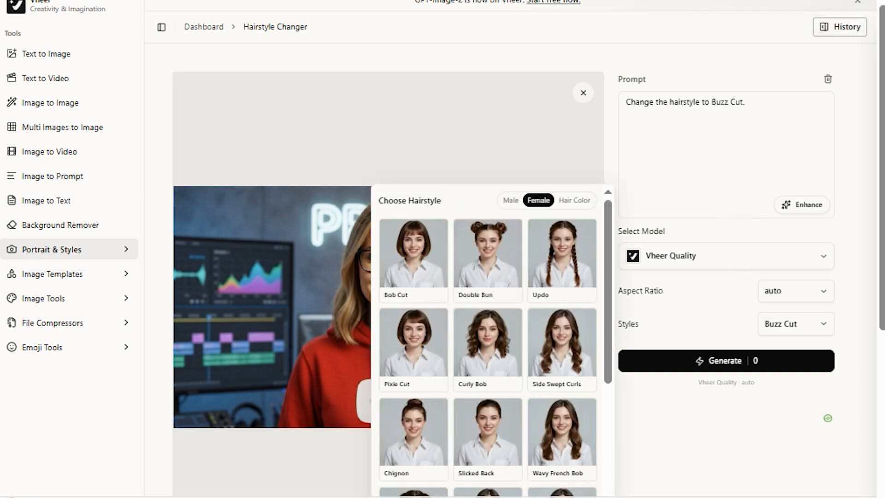
{"action": "scroll", "coordinate": [488, 341], "scroll_direction": "down", "scroll_amount": 6}
{"action": "scroll", "coordinate": [488, 341], "scroll_direction": "down", "scroll_amount": 2}
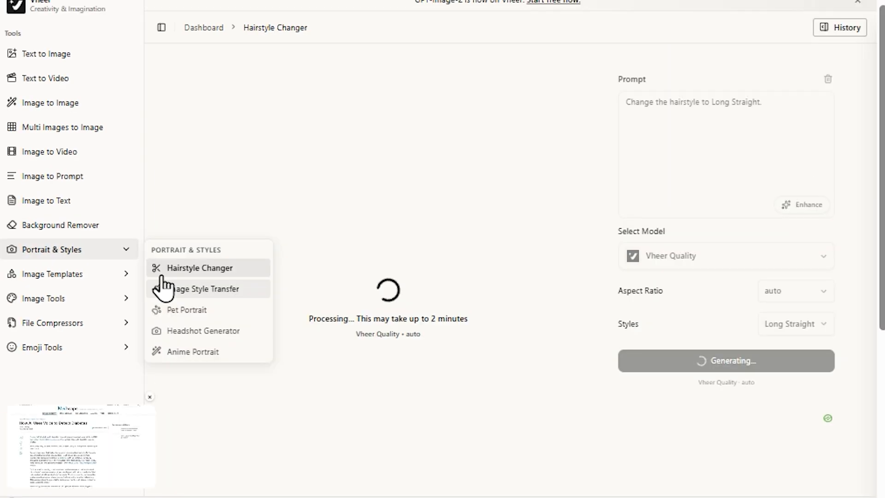
- Open Image Style Transfer, load the woman's portrait from the library, and generate it in Claymation Style
{"action": "left_click", "coordinate": [180, 289]}
{"action": "left_click", "coordinate": [417, 437]}
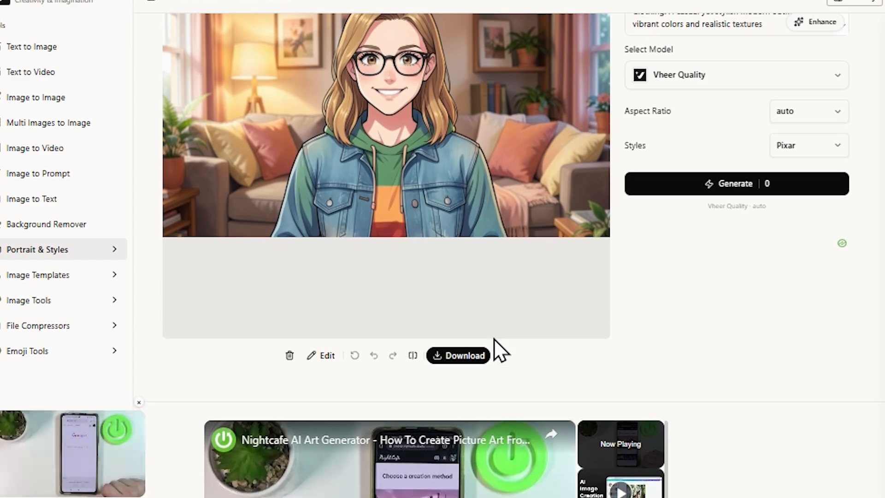
{"action": "scroll", "coordinate": [496, 343], "scroll_direction": "up", "scroll_amount": 2}
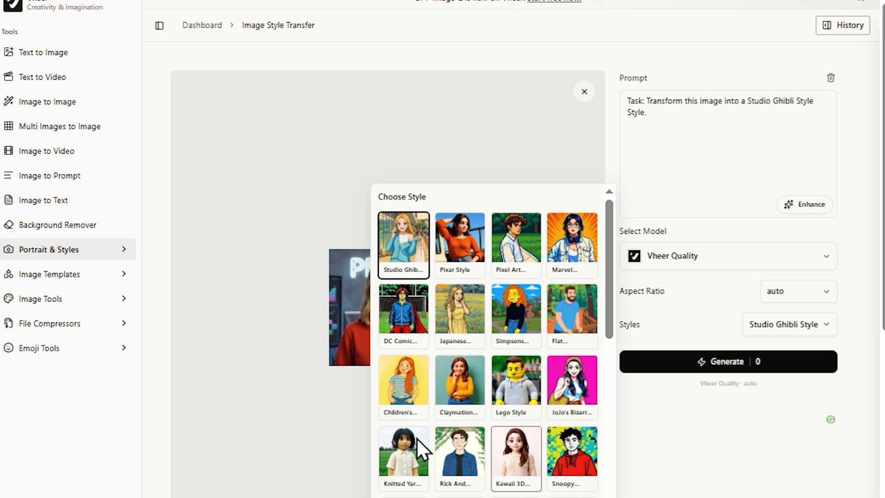
{"action": "left_click", "coordinate": [460, 380]}
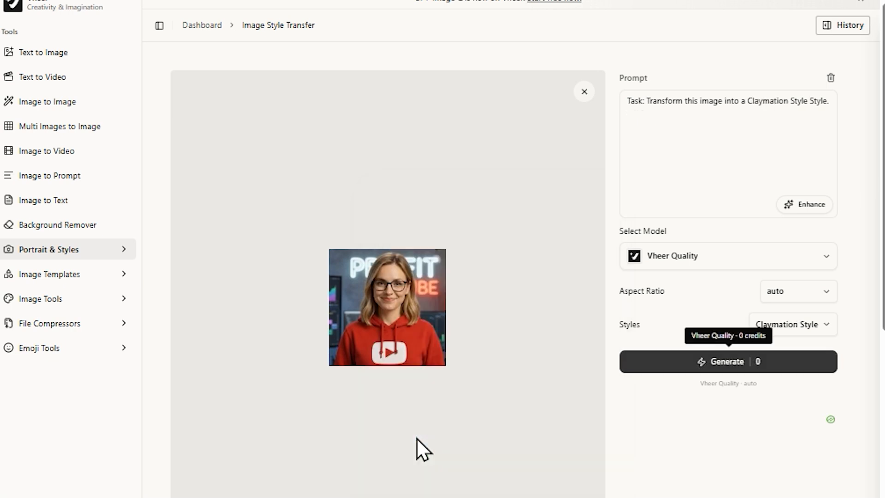
{"action": "key", "text": "Return"}
- Open Anime Portrait, load the woman's portrait from the library, generate it in the Pixar style and inspect the result
{"action": "mouse_move", "coordinate": [93, 242]}
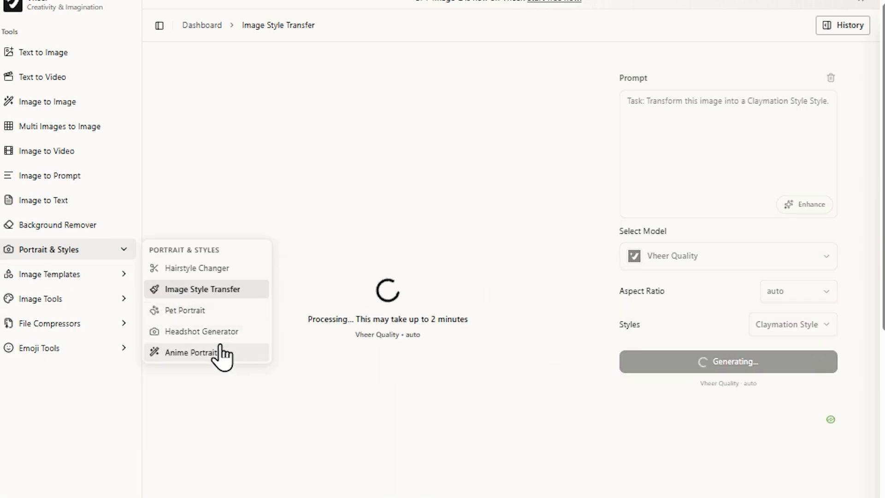
{"action": "key", "text": "ctrl+plus"}
{"action": "key", "text": "ctrl+plus"}
{"action": "key", "text": "ctrl+plus"}
{"action": "key", "text": "ctrl+plus"}
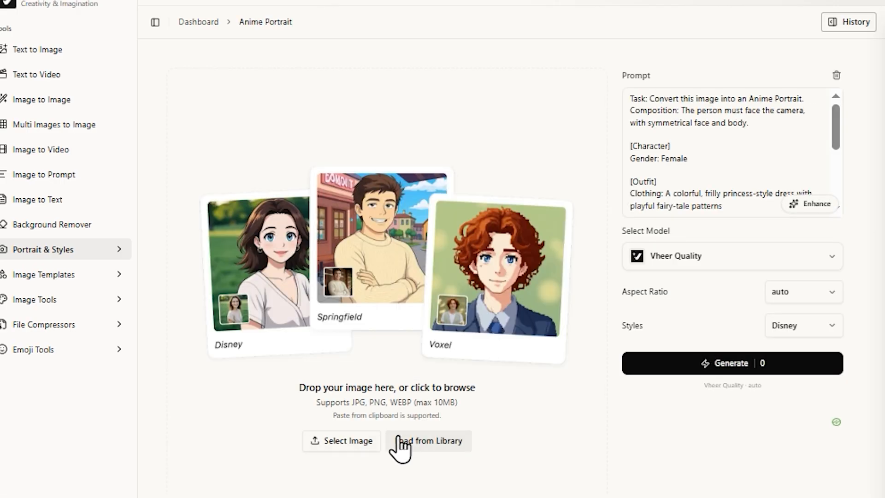
{"action": "left_click", "coordinate": [399, 442]}
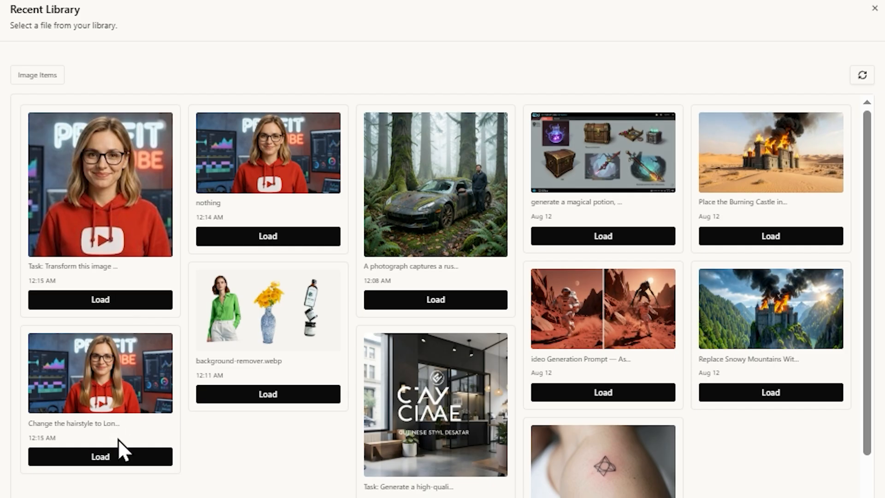
{"action": "left_click", "coordinate": [118, 439]}
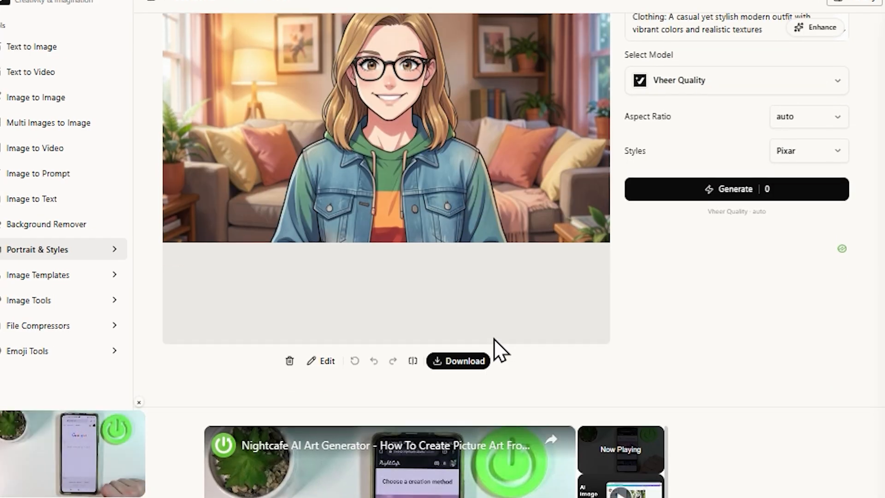
{"action": "scroll", "coordinate": [494, 339], "scroll_direction": "up", "scroll_amount": 2}
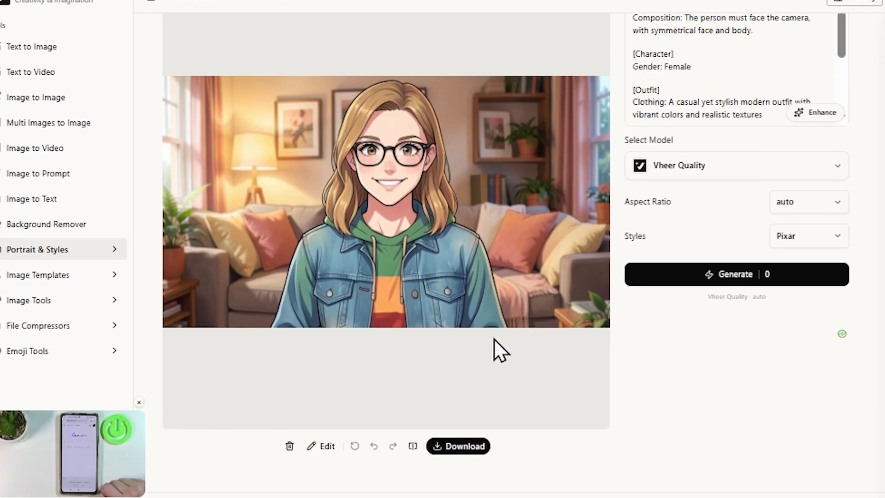
{"action": "scroll", "coordinate": [495, 339], "scroll_direction": "up", "scroll_amount": 2}
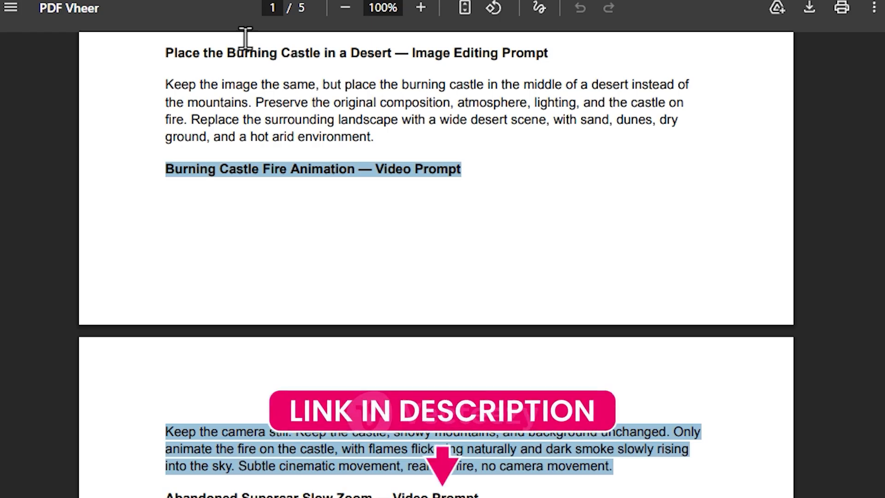
- Review the Vheer PDF's first page, highlighting the tool link, the prompts heading and the Burning Castle in Snowy Mountains title
{"action": "scroll", "coordinate": [244, 39], "scroll_direction": "up", "scroll_amount": 10}
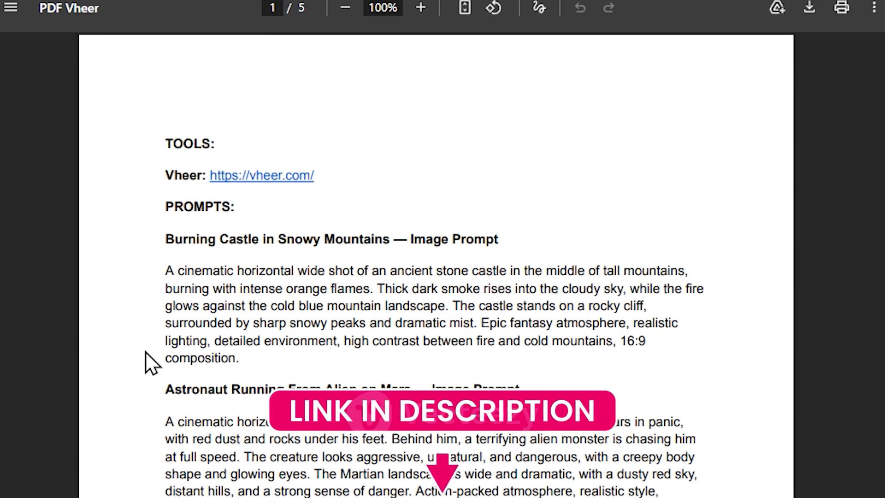
{"action": "left_click_drag", "start_coordinate": [164, 175], "coordinate": [388, 178]}
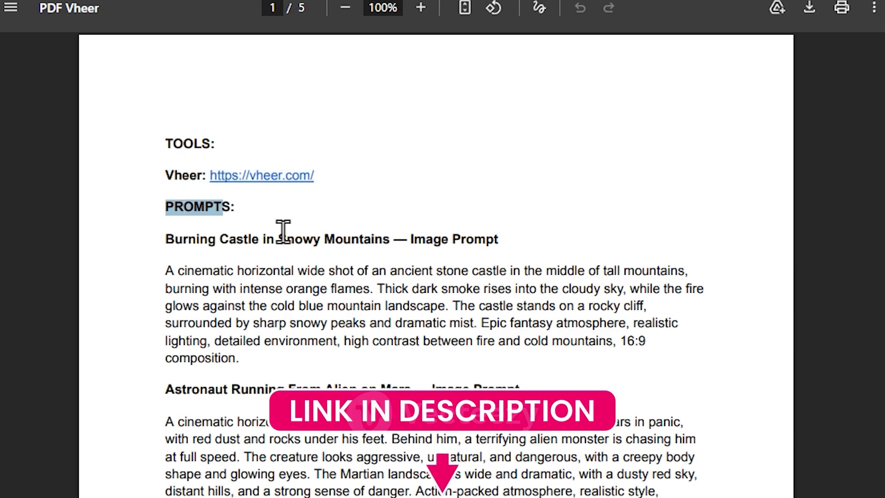
{"action": "scroll", "coordinate": [288, 224], "scroll_direction": "down", "scroll_amount": 5}
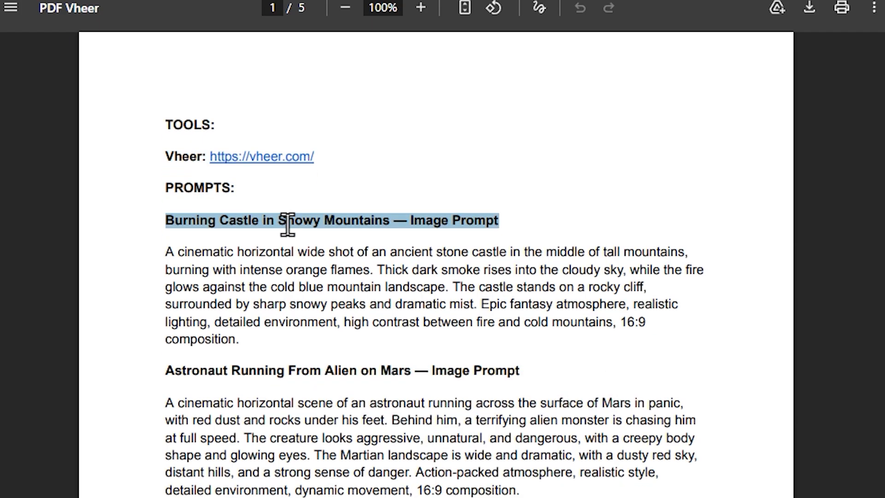
{"action": "scroll", "coordinate": [286, 226], "scroll_direction": "down", "scroll_amount": 5}
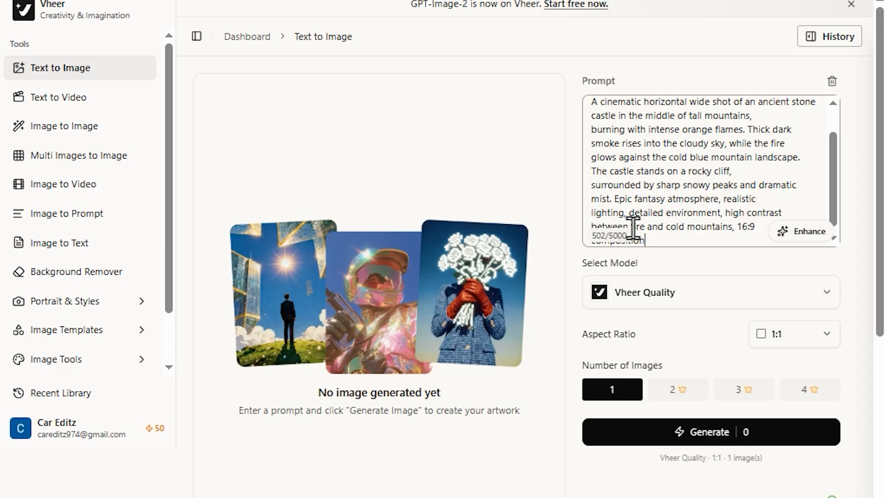
- Check the pasted burning castle prompt in Text to Image and generate one image with Vheer Quality at 1:1
{"action": "scroll", "coordinate": [632, 225], "scroll_direction": "up", "scroll_amount": 2}
{"action": "scroll", "coordinate": [632, 227], "scroll_direction": "down", "scroll_amount": 2}
{"action": "left_click", "coordinate": [714, 422]}
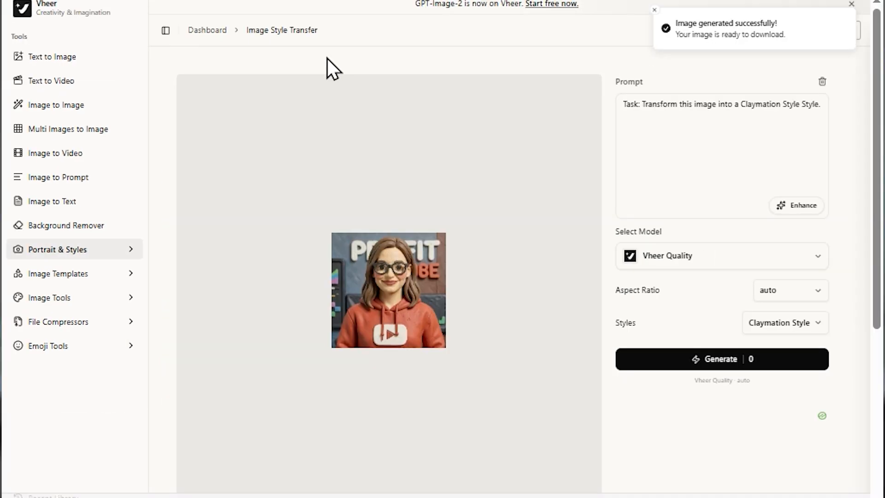
- Inspect the generated Claymation portrait and the Pixar-style anime portrait up close
{"action": "key", "text": "ctrl+plus"}
{"action": "key", "text": "ctrl+plus"}
{"action": "key", "text": "ctrl+plus"}
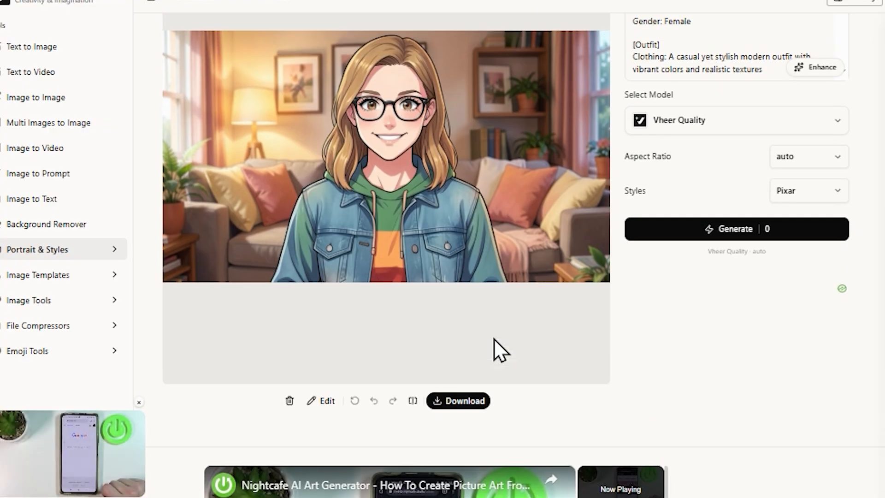
{"action": "scroll", "coordinate": [494, 351], "scroll_direction": "up", "scroll_amount": 1}
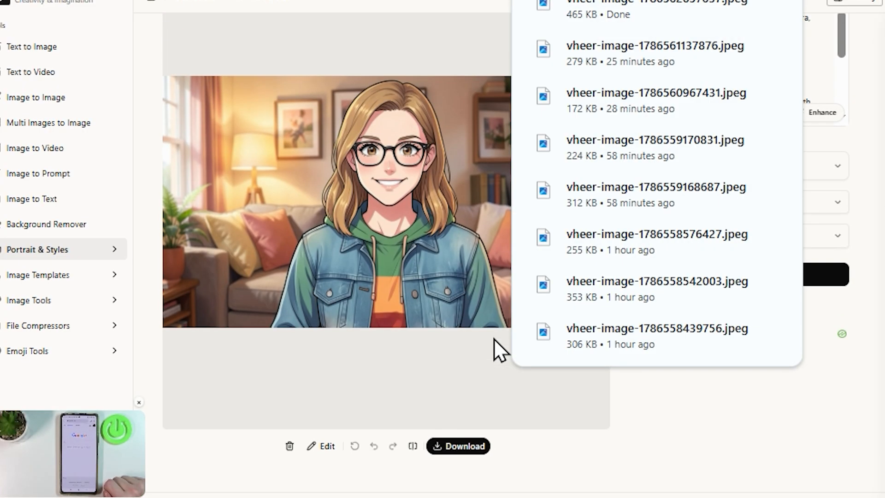
{"action": "scroll", "coordinate": [494, 338], "scroll_direction": "up", "scroll_amount": 2}
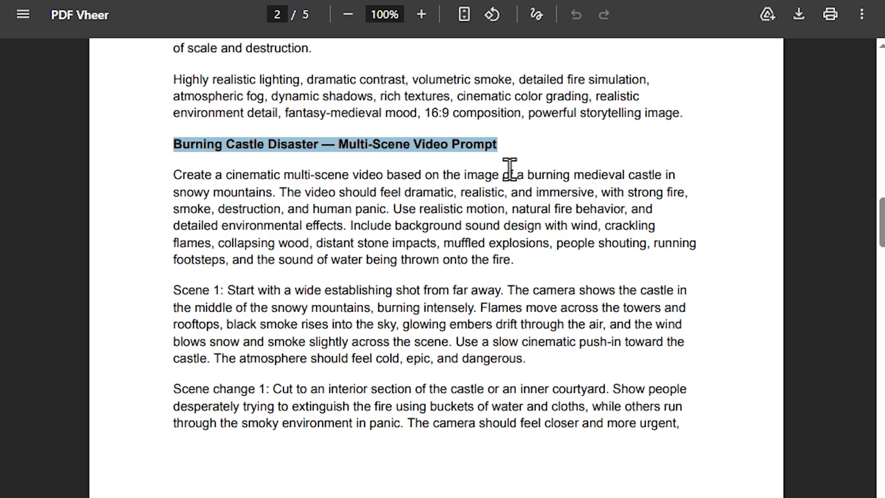
- Read through the Vheer PDF from the Burning Castle Disaster video prompt to the summary and common errors sections
{"action": "scroll", "coordinate": [509, 168], "scroll_direction": "down", "scroll_amount": 20}
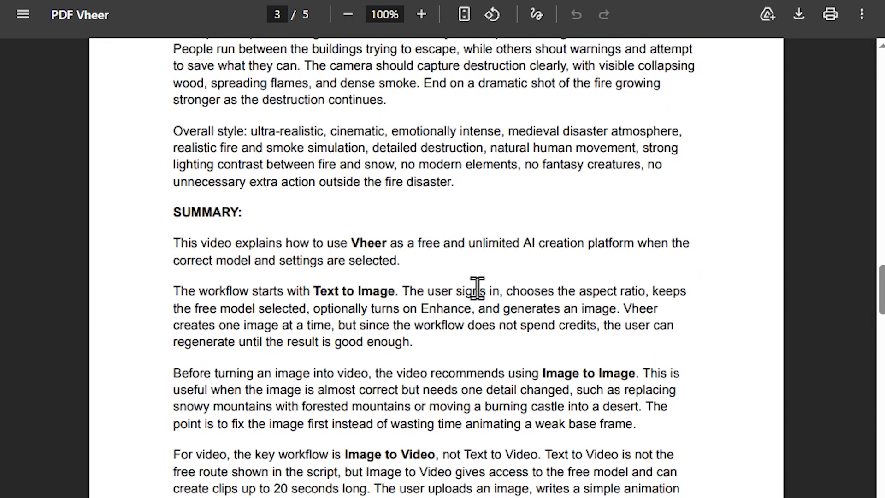
{"action": "scroll", "coordinate": [477, 288], "scroll_direction": "down", "scroll_amount": 8}
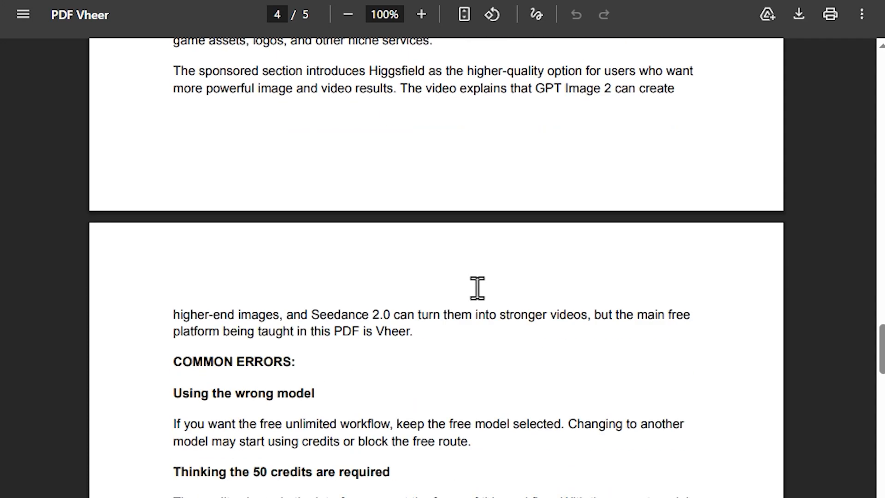
{"action": "scroll", "coordinate": [344, 380], "scroll_direction": "down", "scroll_amount": 4}
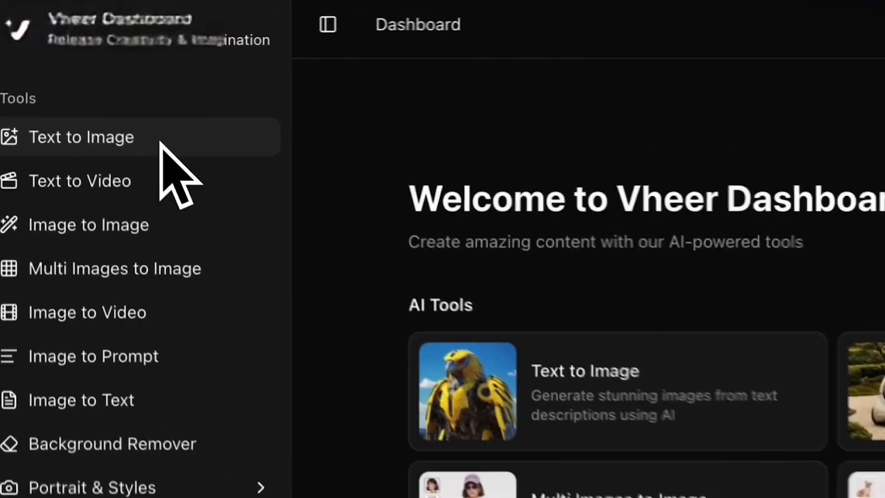
- Open the Text to Image tool from the dashboard and paste a prompt into the image description field
{"action": "left_click", "coordinate": [115, 104]}
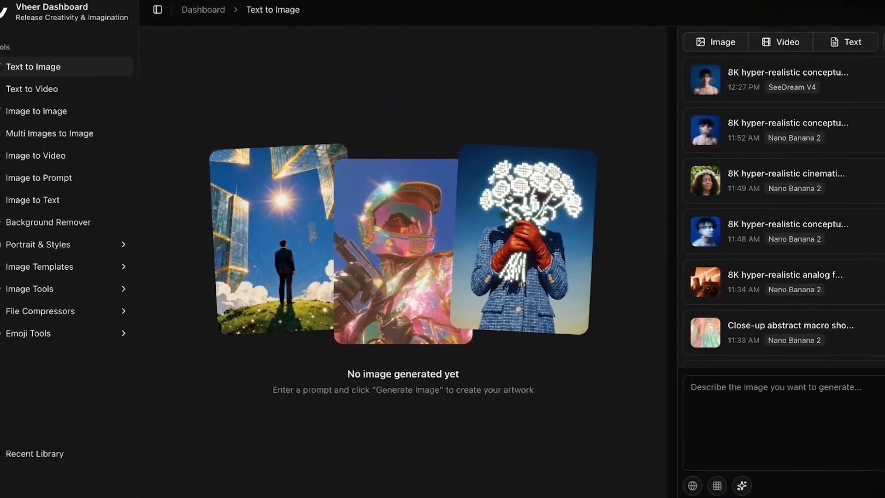
{"action": "left_click", "coordinate": [808, 403]}
{"action": "key", "text": "ctrl+v"}
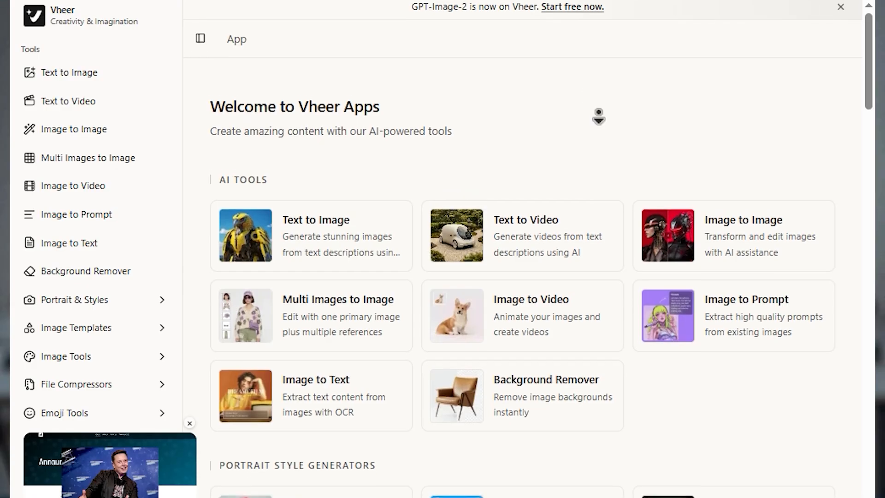
- Browse the Vheer Apps overview from the AI tools to the portrait style generators and image generation templates
{"action": "scroll", "coordinate": [599, 117], "scroll_direction": "down", "scroll_amount": 4}
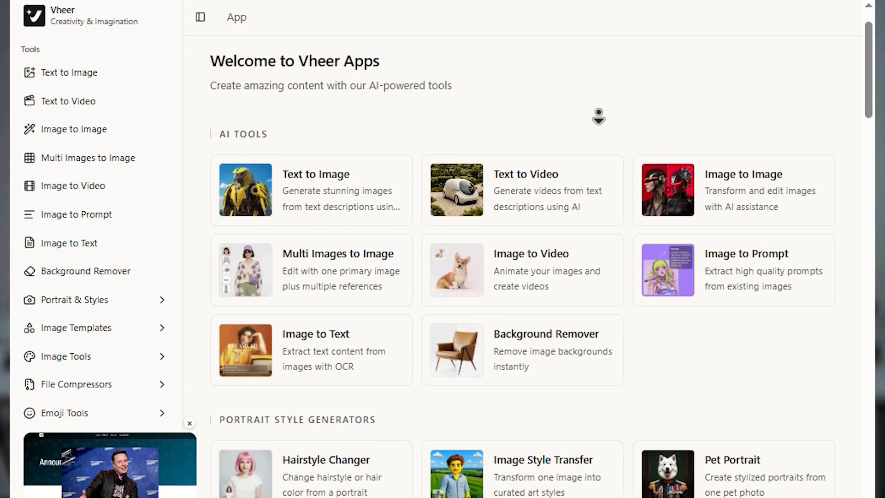
{"action": "scroll", "coordinate": [598, 117], "scroll_direction": "down", "scroll_amount": 3}
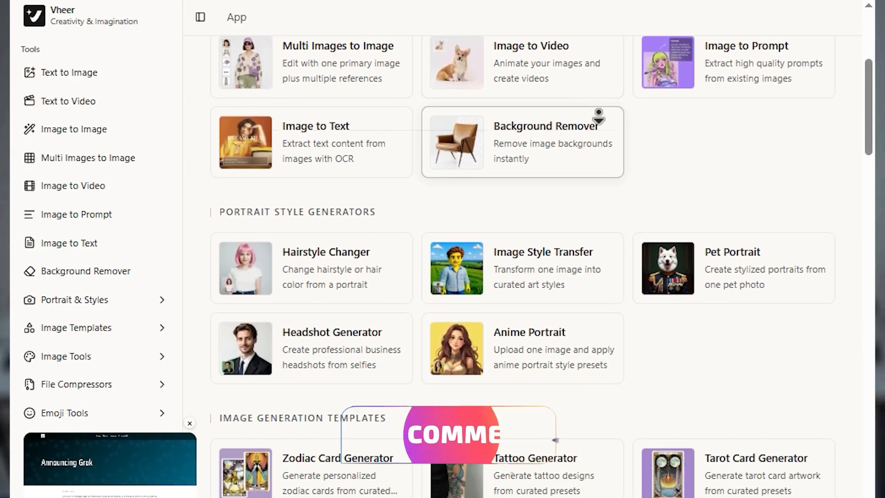